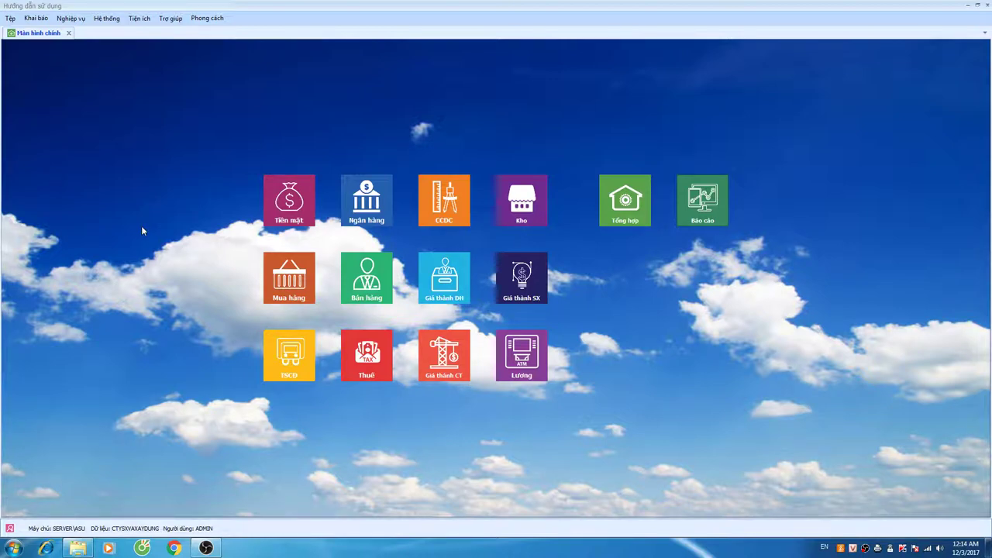
# Step: Open the opening balance declaration (Khai báo số dư ban đầu) for accounts (Tài khoản)
pyautogui.click(36, 19)
pyautogui.moveTo(81, 256)
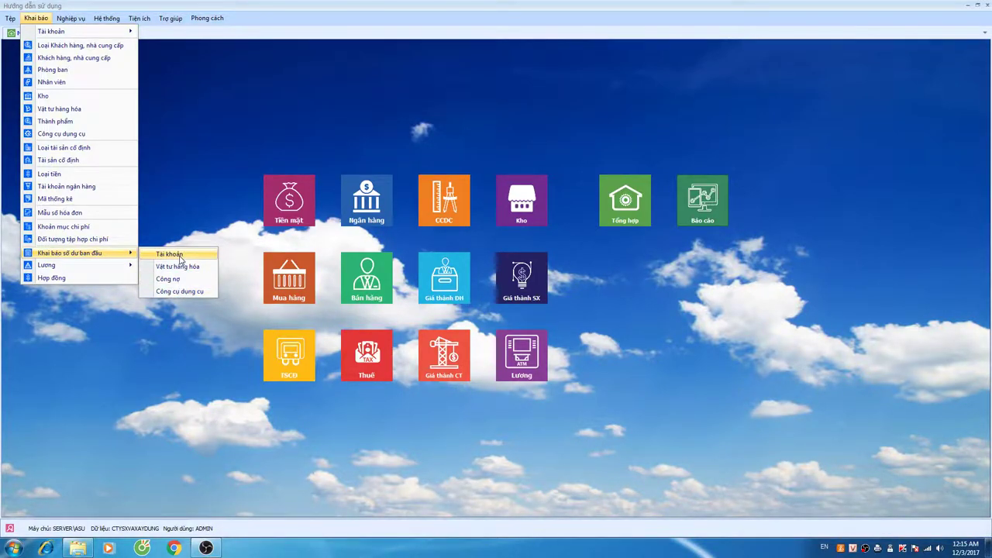
pyautogui.click(180, 258)
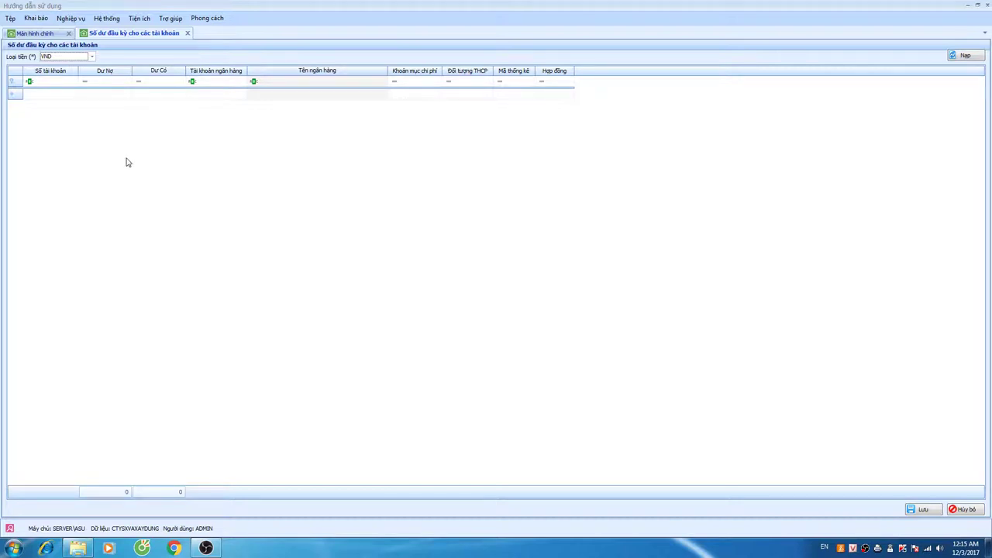
pyautogui.click(74, 96)
pyautogui.click(326, 80)
pyautogui.click(162, 82)
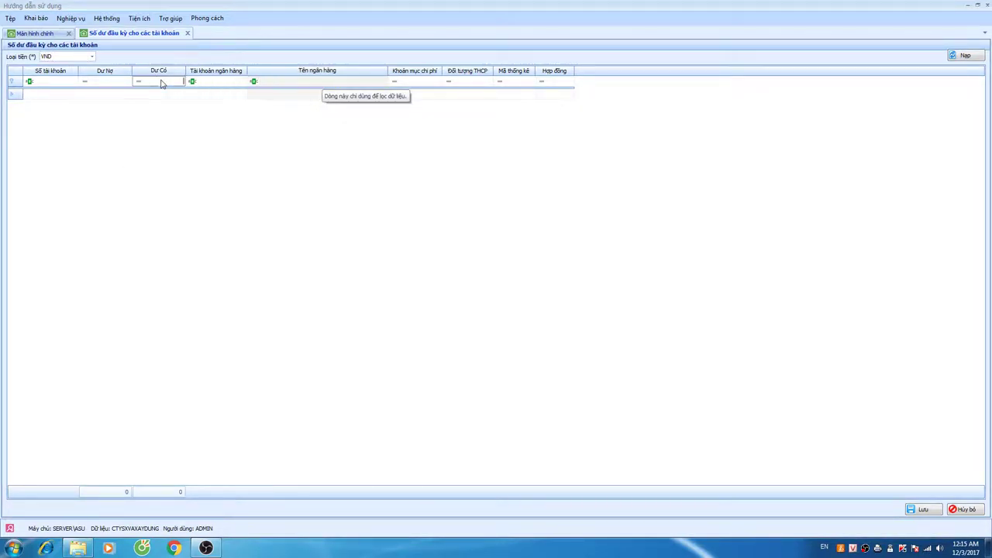
pyautogui.click(75, 82)
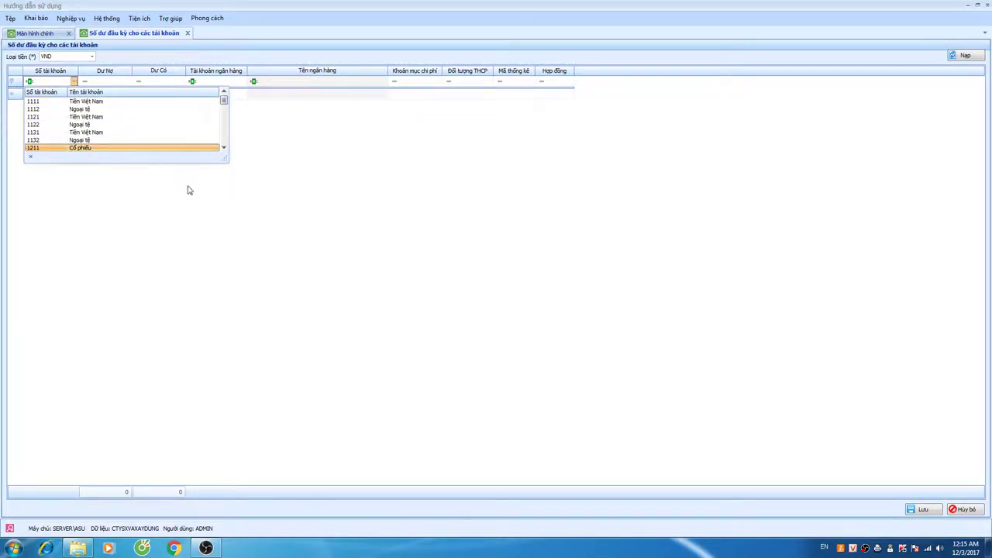
pyautogui.click(124, 215)
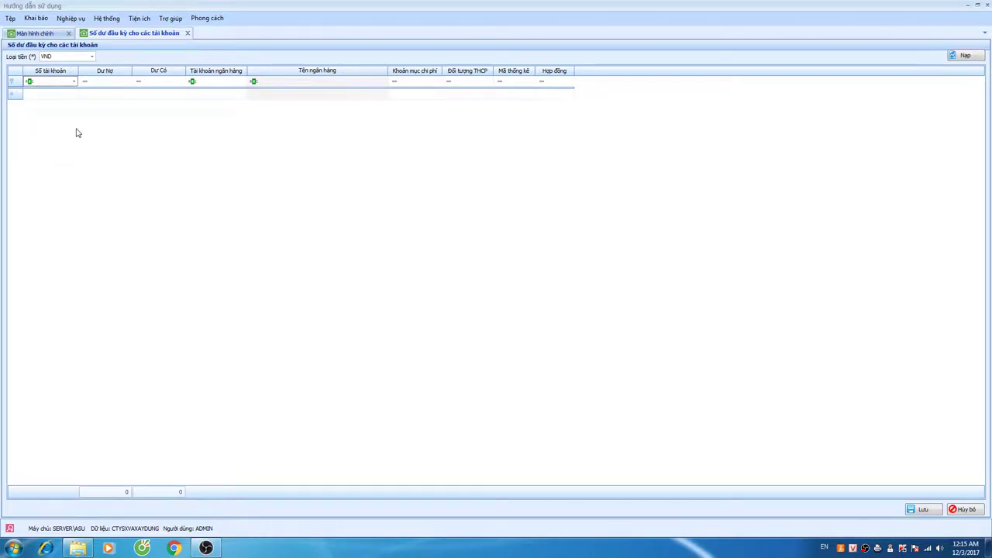
# Step: Add an opening balance row for account 1111 with a debit balance (Dư Nợ) of 200.000
pyautogui.click(45, 95)
pyautogui.click(74, 94)
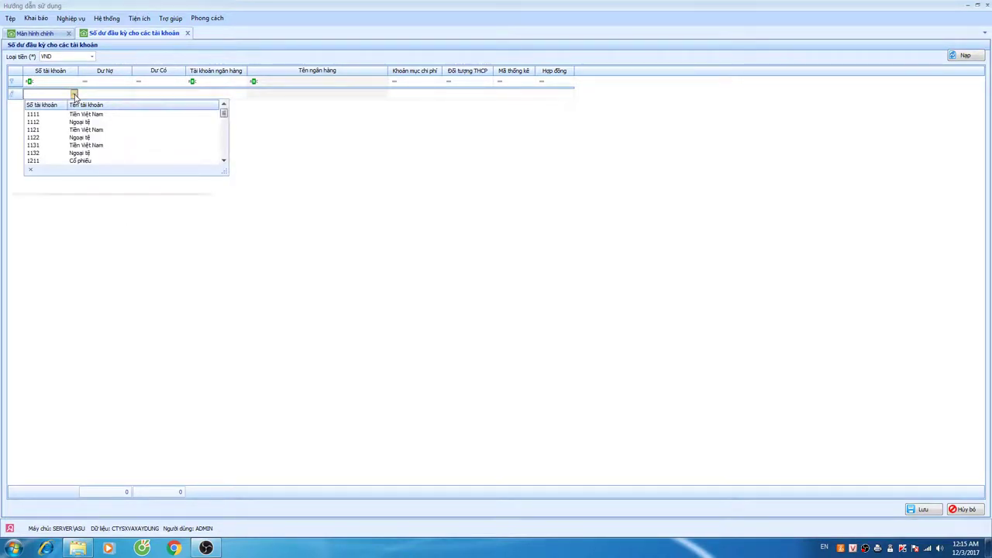
pyautogui.click(103, 233)
pyautogui.click(73, 94)
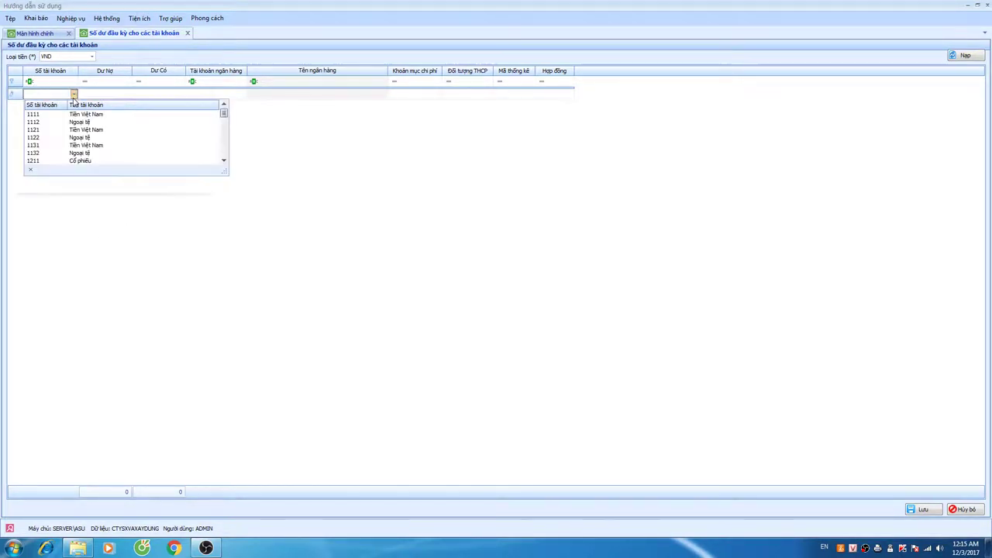
pyautogui.click(36, 116)
pyautogui.press('Tab')
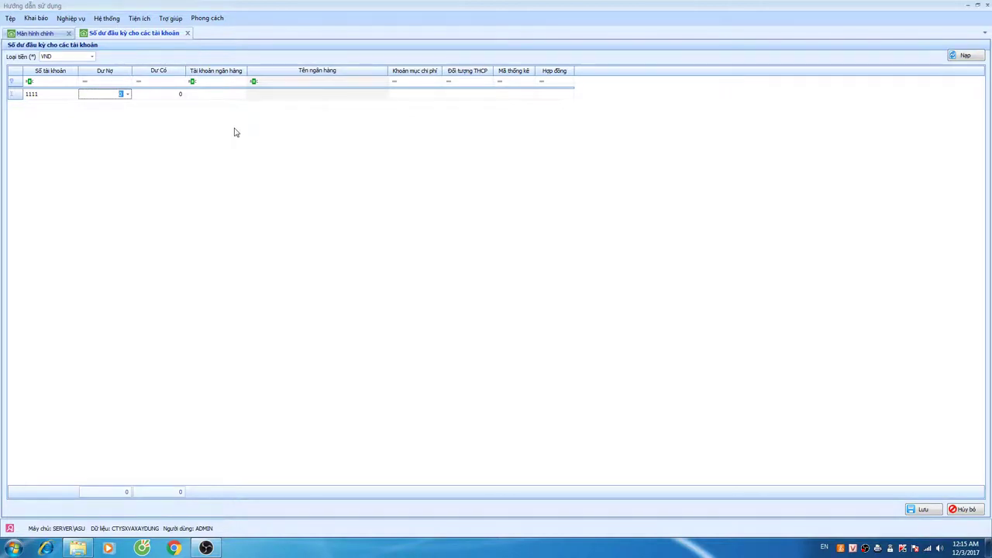
pyautogui.write('200.000')
pyautogui.press('Tab')
pyautogui.press('Tab')
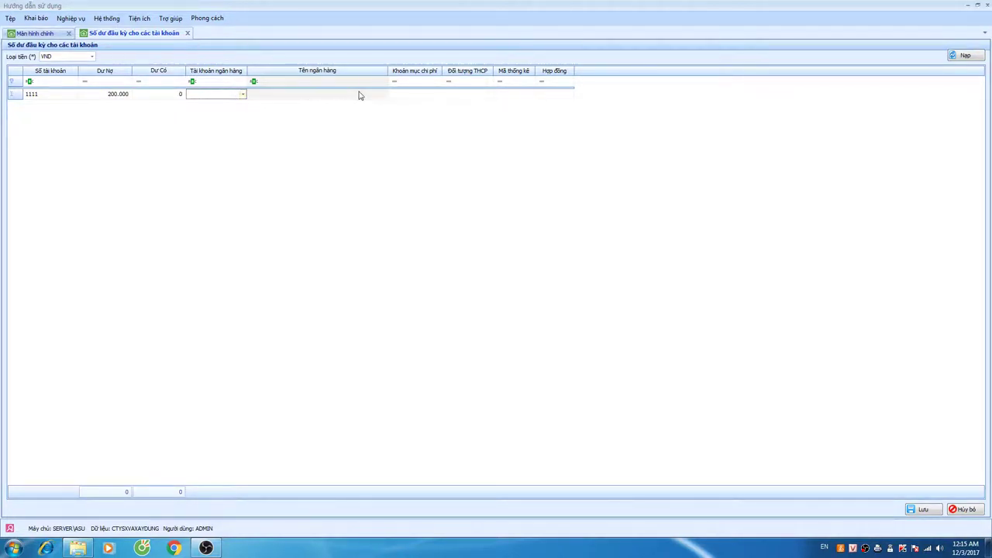
pyautogui.press('Tab')
pyautogui.press('Tab')
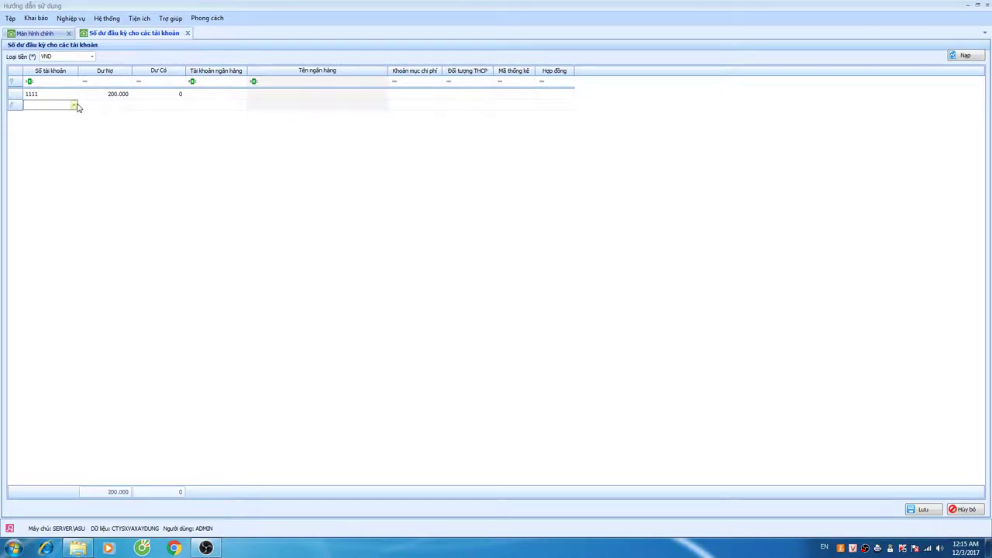
# Step: Add a row for account 1121 with a debit balance of 152.200 and the Ngân hàng MB bank account
pyautogui.click(74, 104)
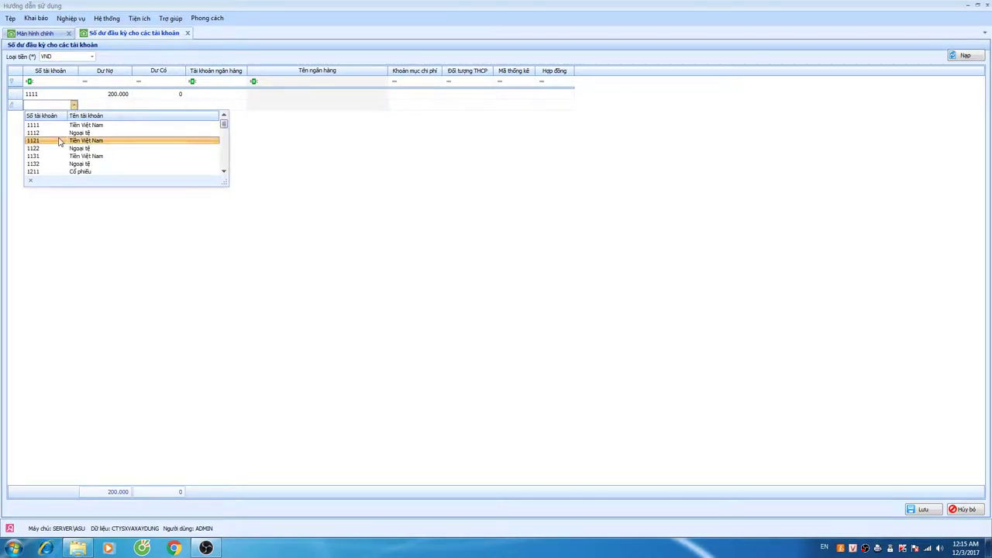
pyautogui.click(62, 140)
pyautogui.press('Tab')
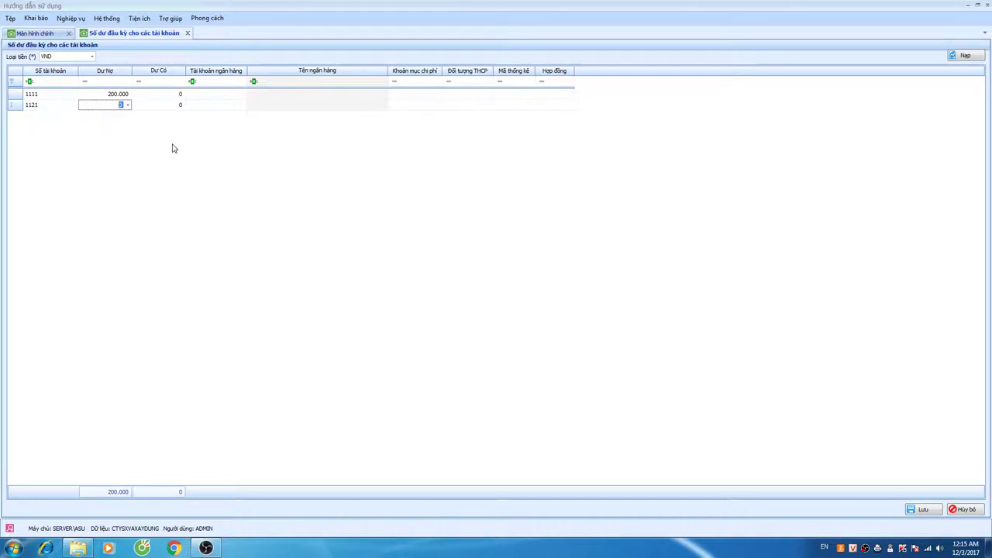
pyautogui.write('152.200')
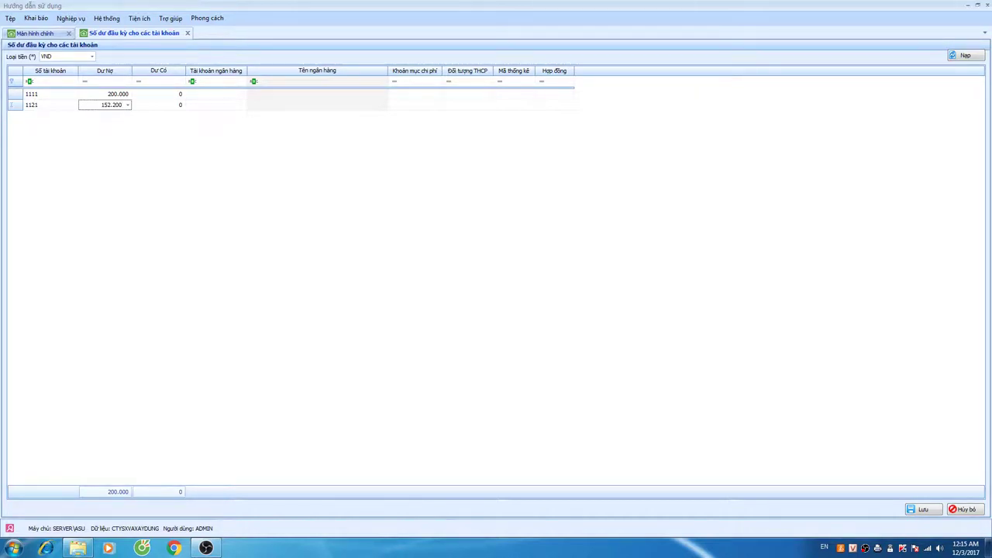
pyautogui.press('Tab')
pyautogui.click(244, 107)
pyautogui.click(242, 104)
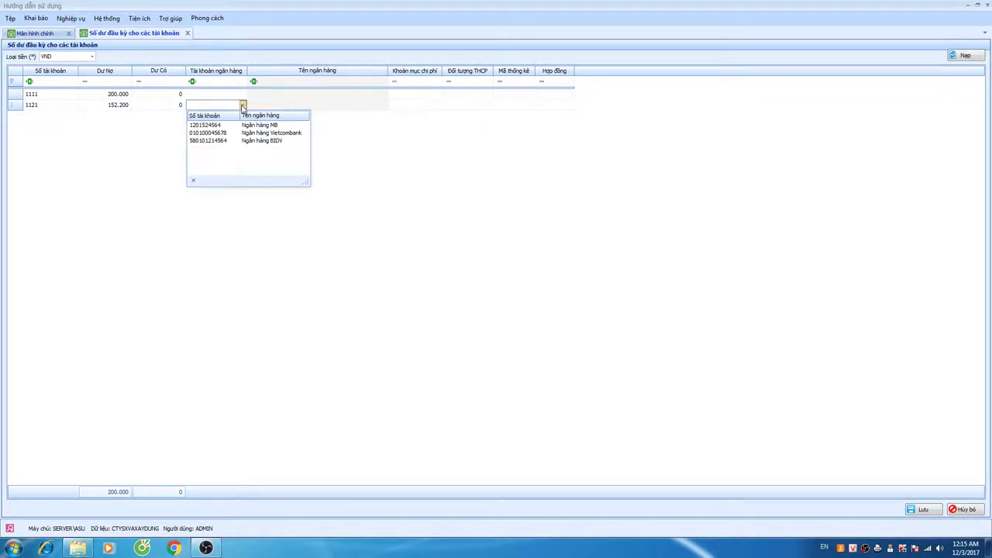
pyautogui.click(223, 125)
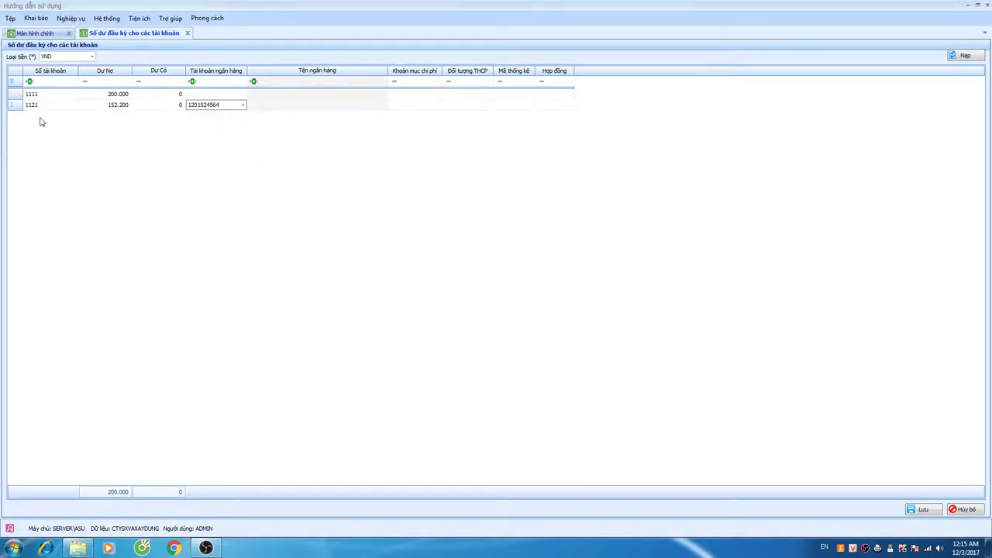
# Step: Add a second row for account 1121 with a debit balance of 1.000.000 and the Ngân hàng Vietcombank bank account
pyautogui.click(74, 116)
pyautogui.click(74, 118)
pyautogui.click(75, 118)
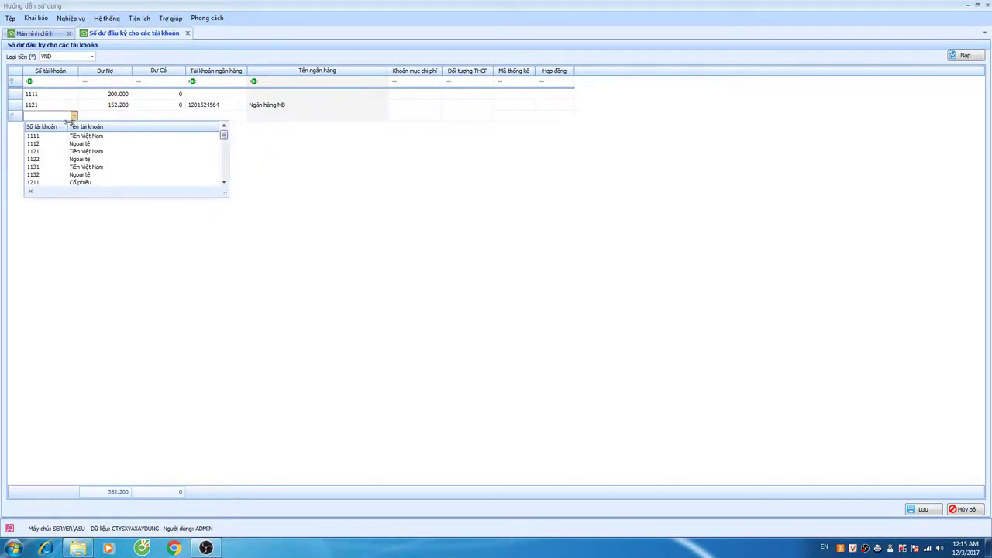
pyautogui.click(72, 152)
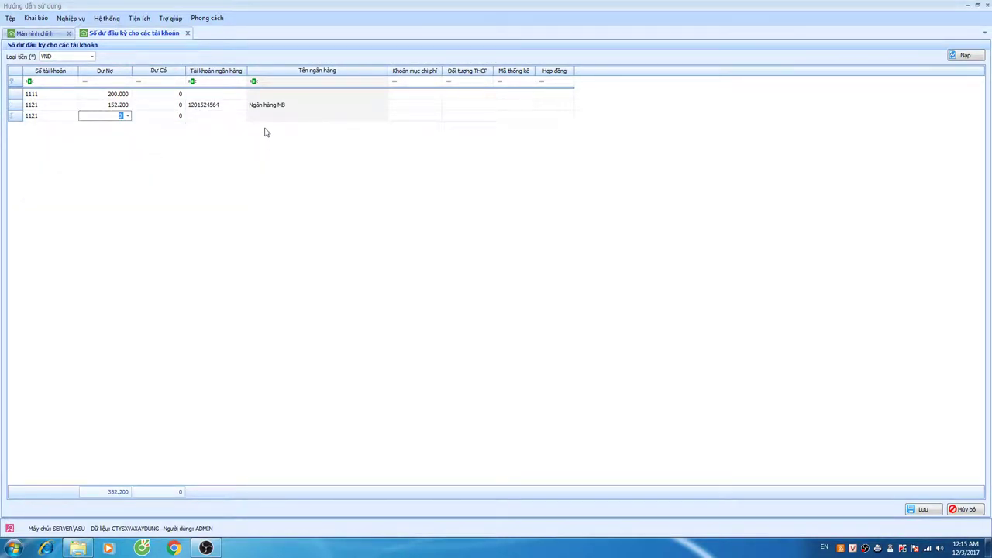
pyautogui.write('10.000.000')
pyautogui.click(241, 116)
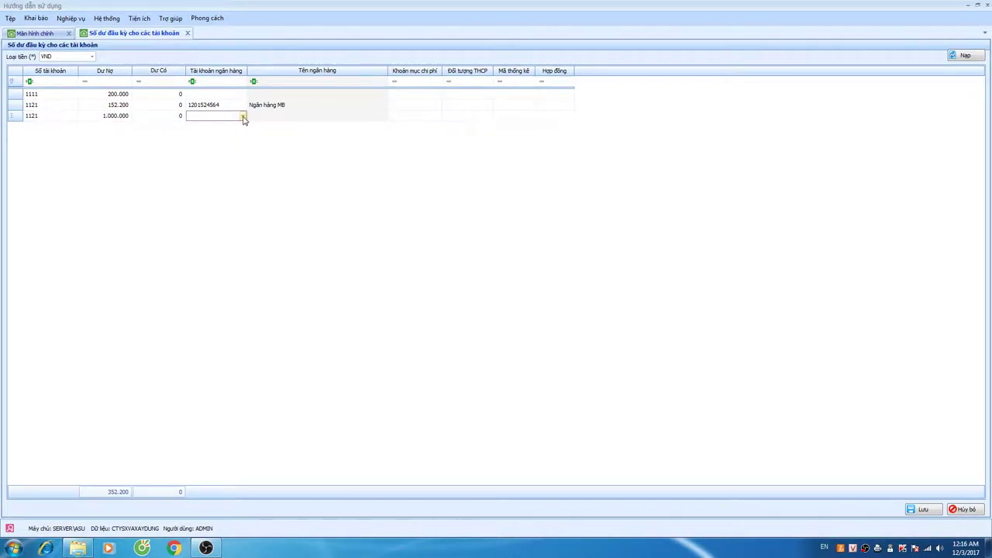
pyautogui.click(242, 116)
pyautogui.click(243, 143)
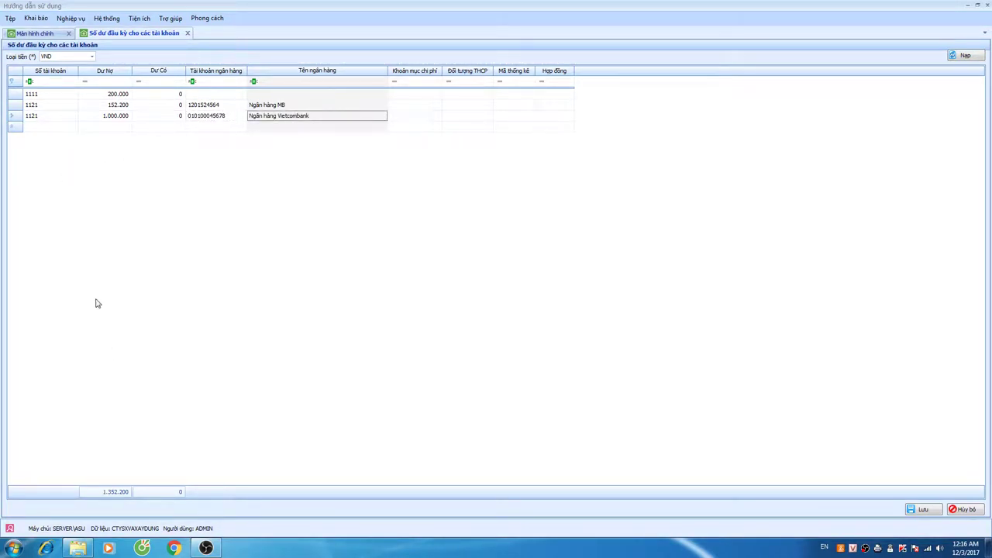
# Step: Add a row for account 1542, construction work in progress, with a debit balance of 50.000.000
pyautogui.click(74, 127)
pyautogui.click(74, 127)
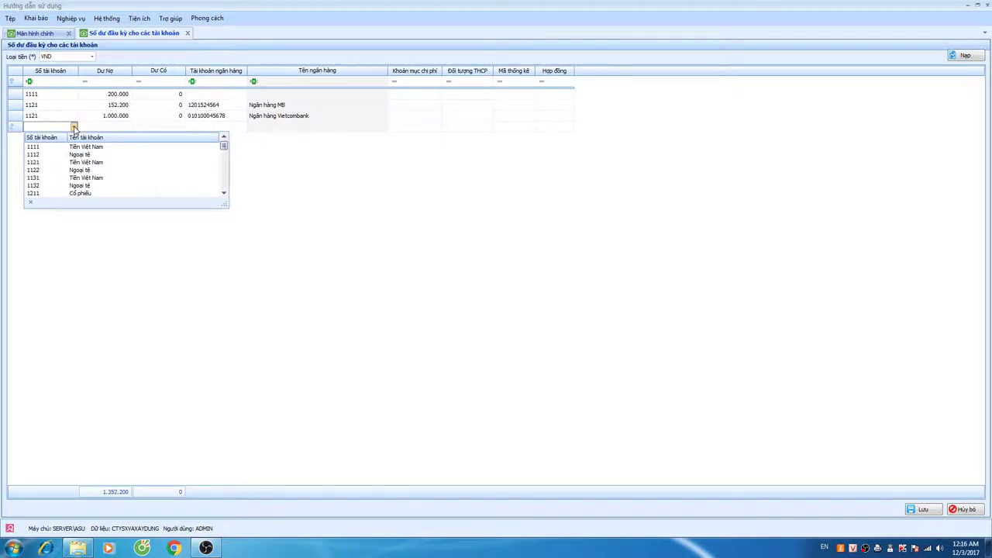
pyautogui.write('15411')
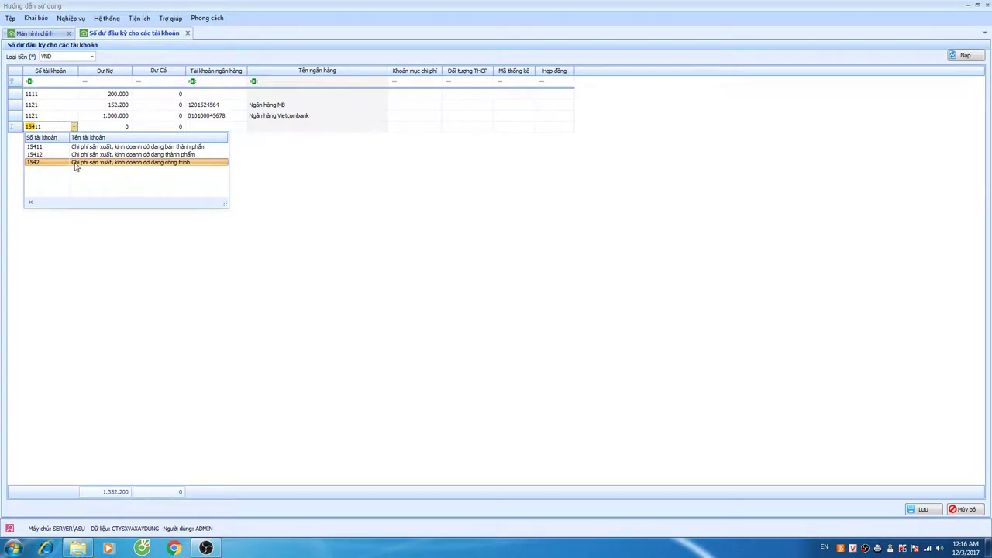
pyautogui.click(75, 163)
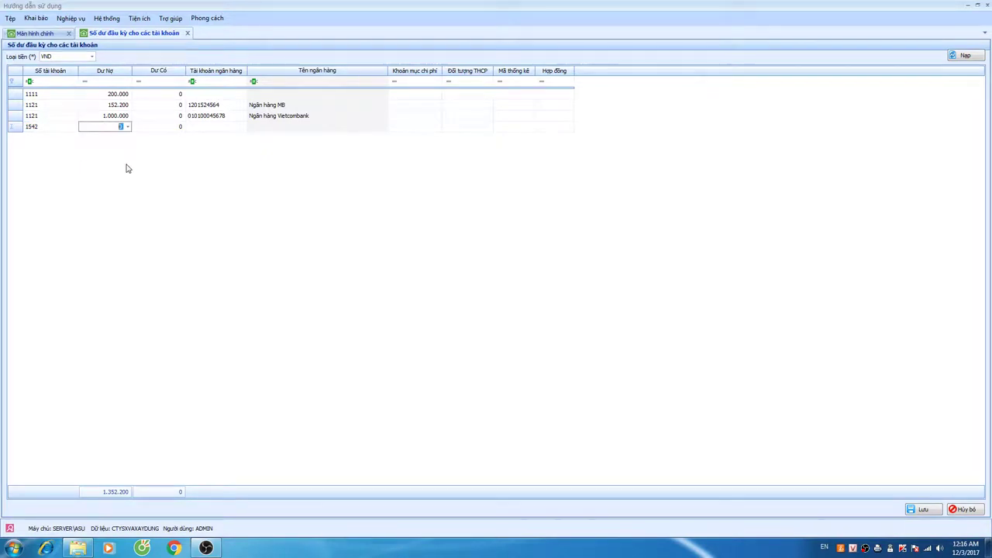
pyautogui.write('50.000.000')
# Step: Assign cost object (Đối tượng THCP) CT01 to the 50.000.000 row of account 1542
pyautogui.press('Tab')
pyautogui.press('Tab')
pyautogui.press('Tab')
pyautogui.press('Tab')
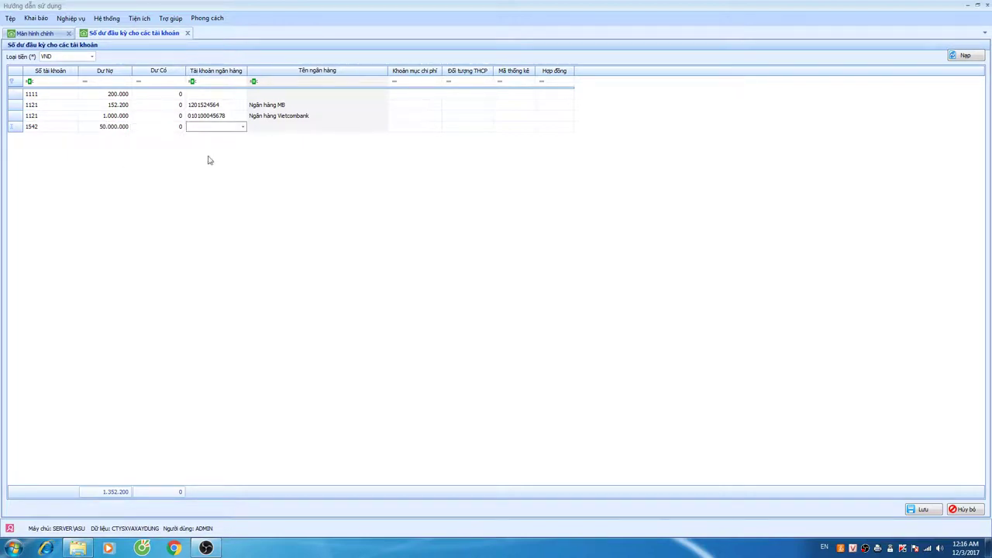
pyautogui.click(473, 127)
pyautogui.click(489, 127)
pyautogui.click(487, 171)
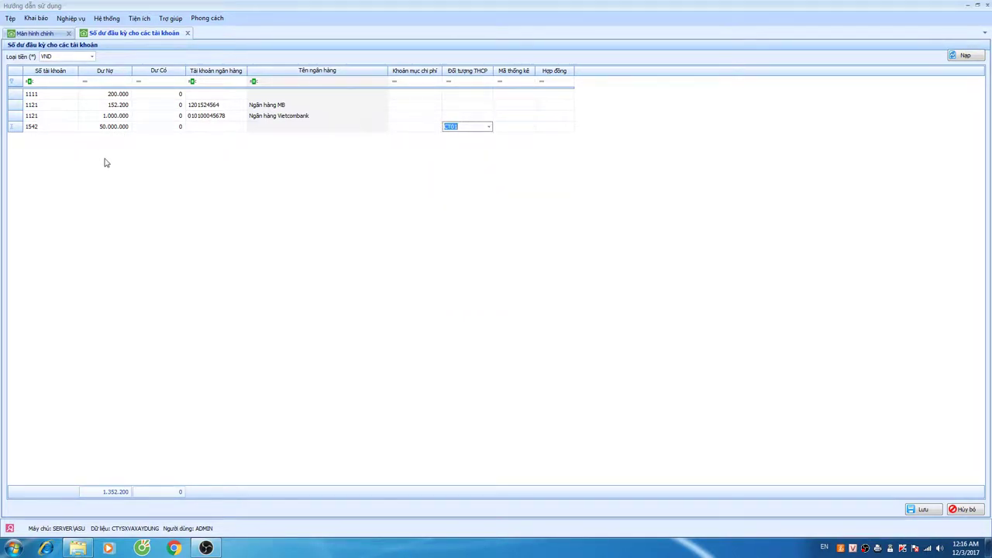
# Step: Add another row for account 1542 with a debit balance of 150.000.000
pyautogui.click(72, 140)
pyautogui.click(76, 141)
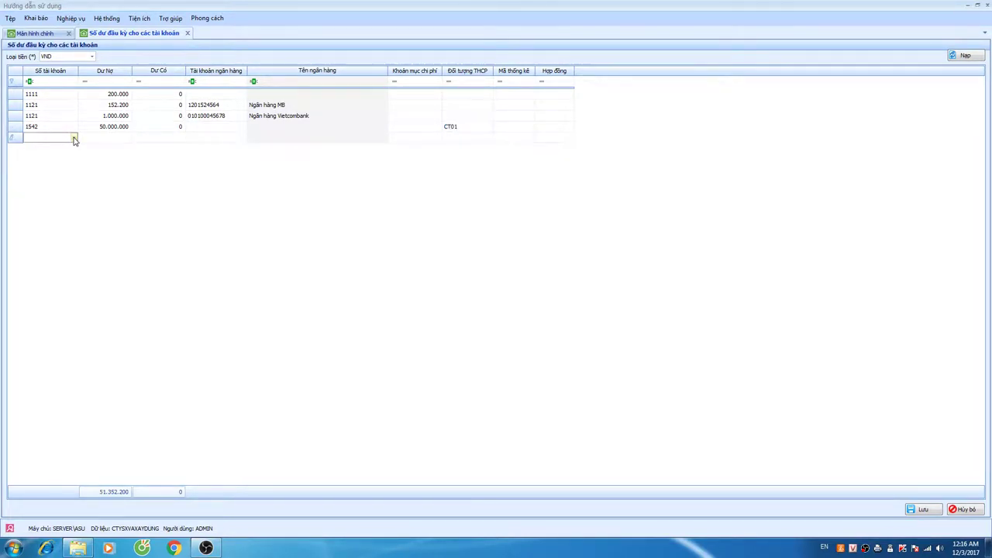
pyautogui.click(76, 140)
pyautogui.write('1542')
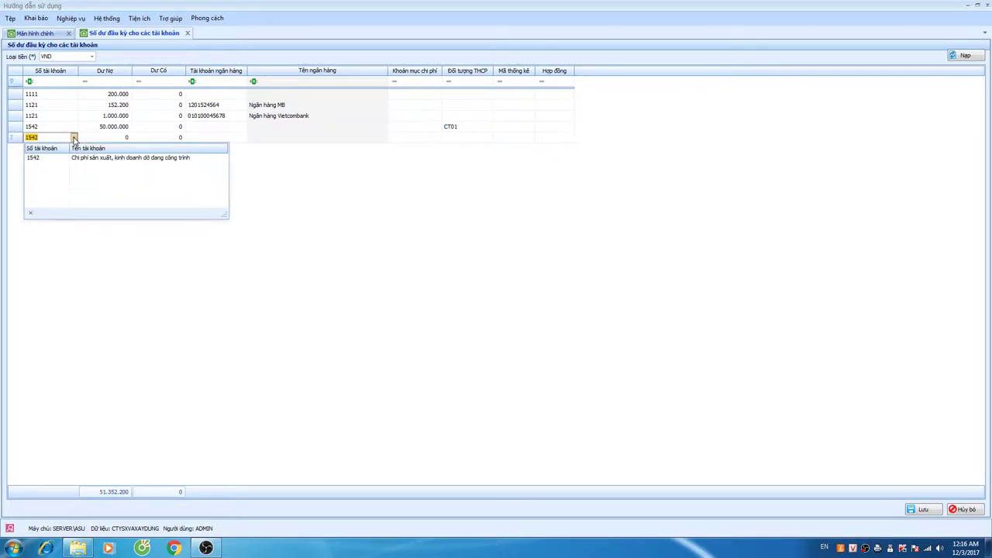
pyautogui.press('Return')
pyautogui.press('Tab')
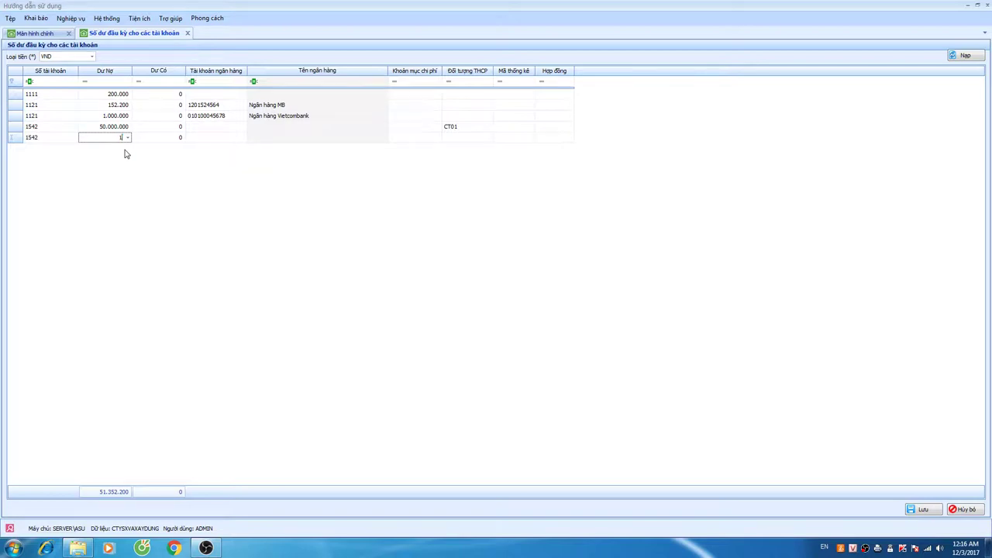
pyautogui.press('Tab')
pyautogui.hotkey('shift', 'Tab')
# Step: Assign cost object (Đối tượng THCP) CT02 to the 150.000.000 row of account 1542
pyautogui.press('Tab')
pyautogui.press('Tab')
pyautogui.press('Tab')
pyautogui.press('Tab')
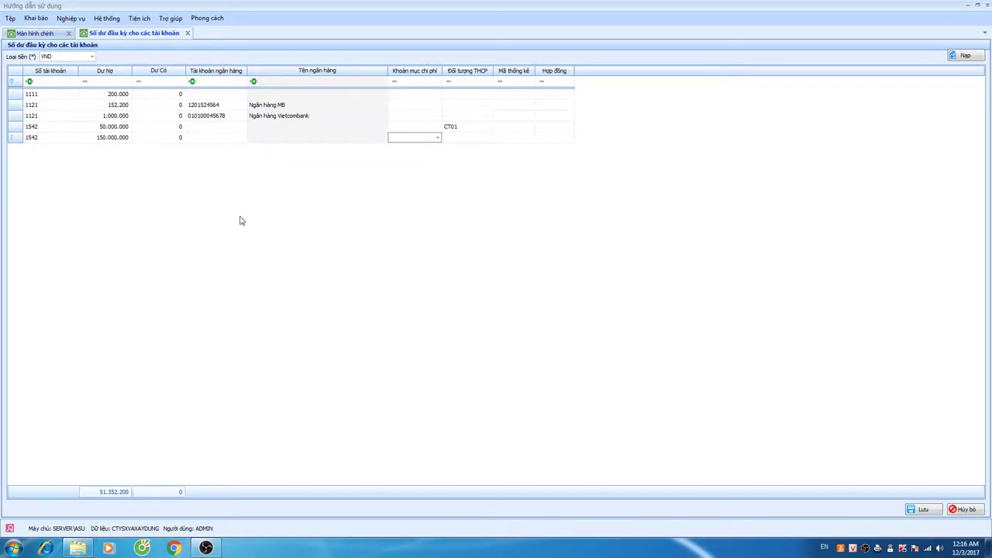
pyautogui.press('Tab')
pyautogui.click(489, 138)
pyautogui.click(497, 192)
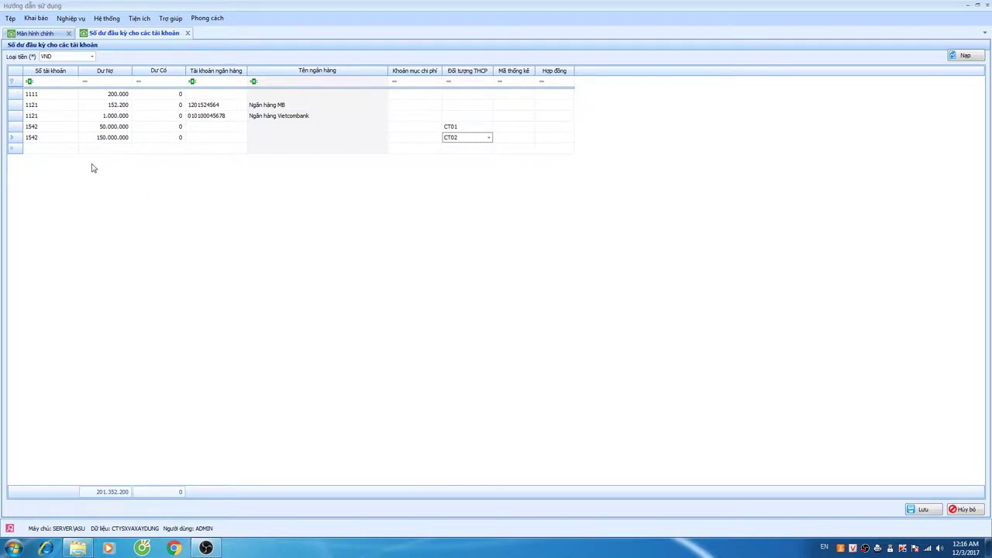
# Step: Enter account 131 in a new opening balance row
pyautogui.click(74, 149)
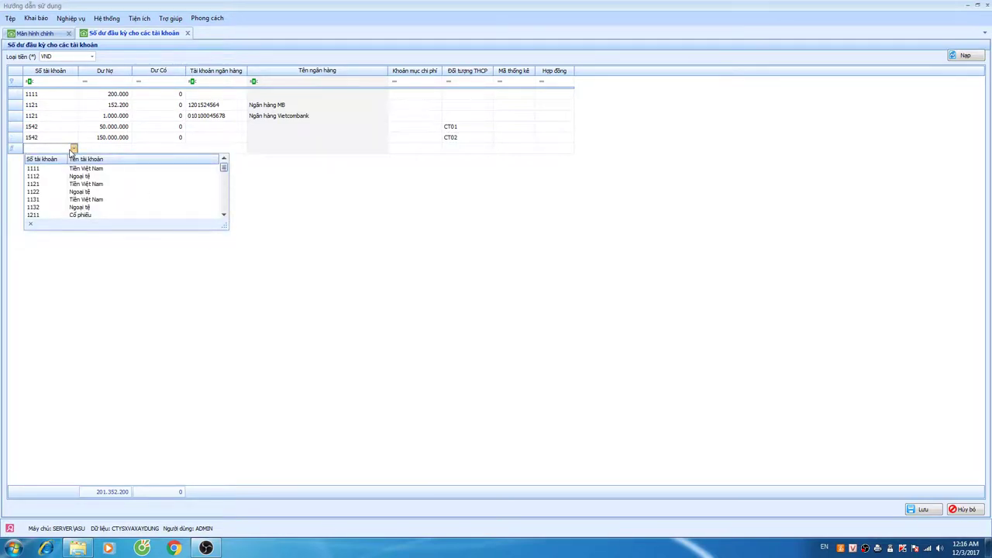
pyautogui.write('131')
pyautogui.press('Return')
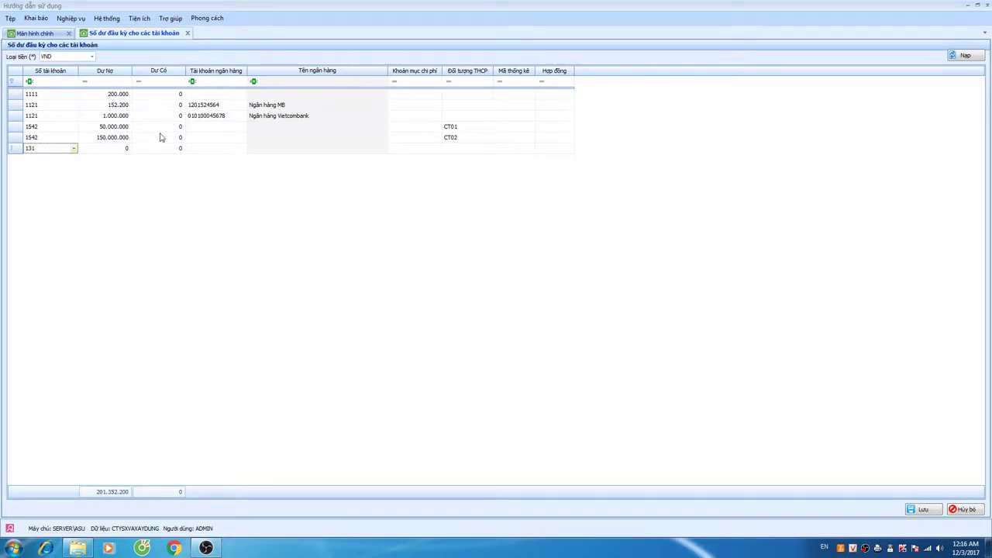
pyautogui.press('Tab')
pyautogui.press('Tab')
# Step: Set the last row's account to 152 (Nguyên liệu, vật liệu)
pyautogui.click(75, 149)
pyautogui.click(75, 148)
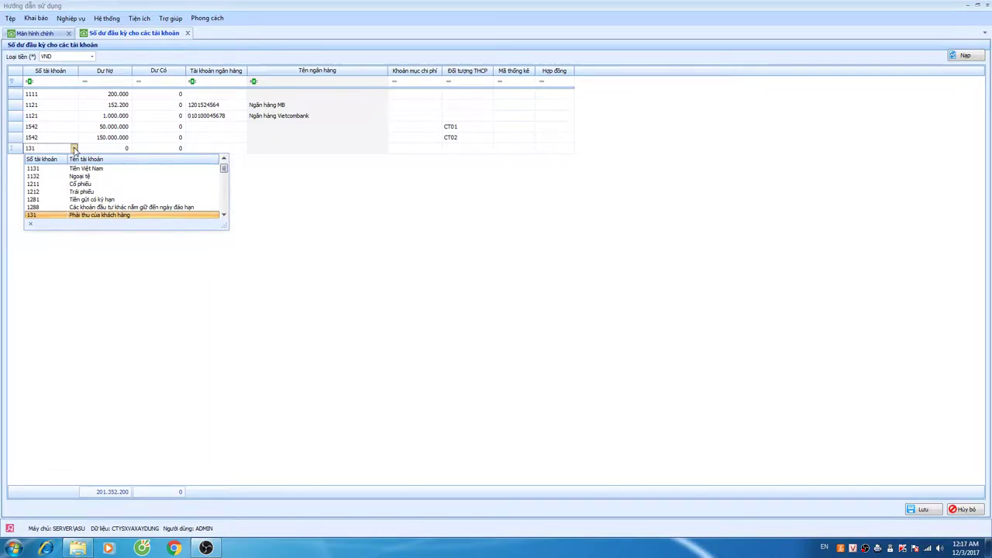
pyautogui.scroll(-3, 71, 165)
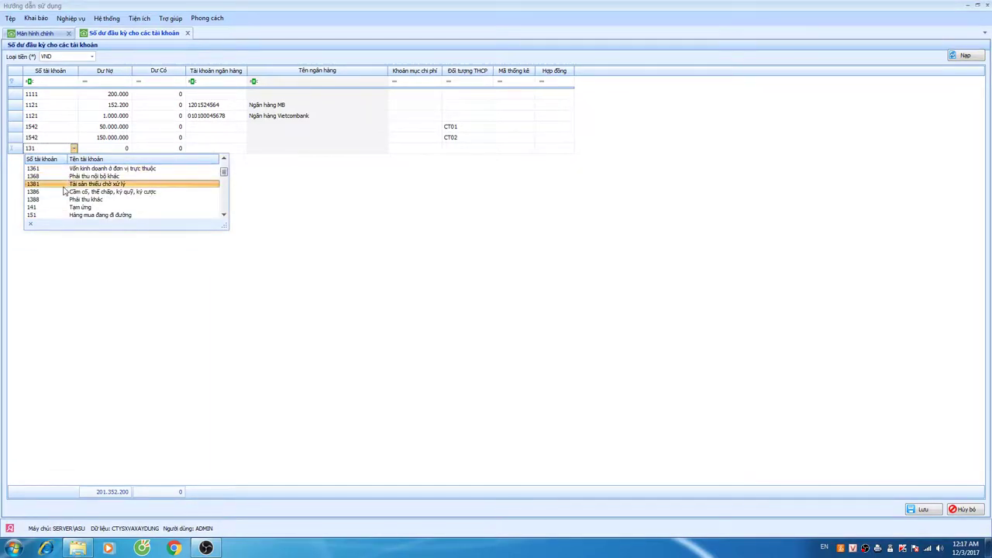
pyautogui.scroll(-1, 49, 190)
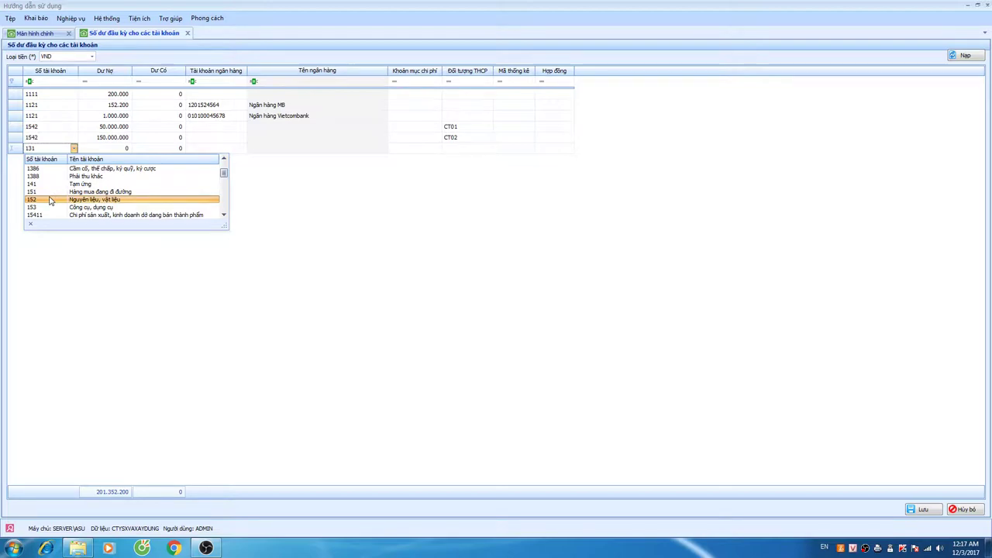
pyautogui.click(50, 201)
pyautogui.press('Tab')
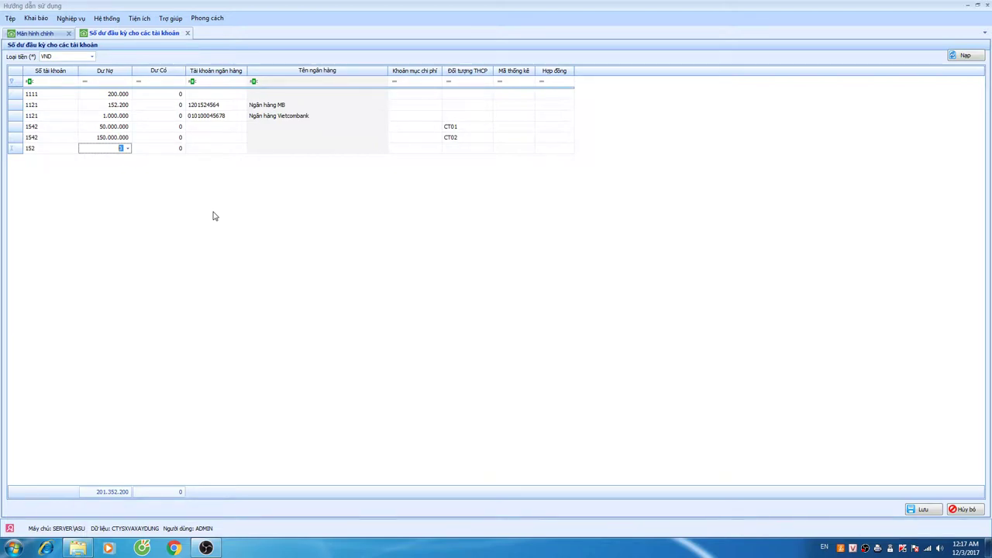
# Step: Give the account 152 row a debit balance (Dư Nợ) of 200.000.000 and commit the row
pyautogui.write('200.000.000')
pyautogui.press('Tab')
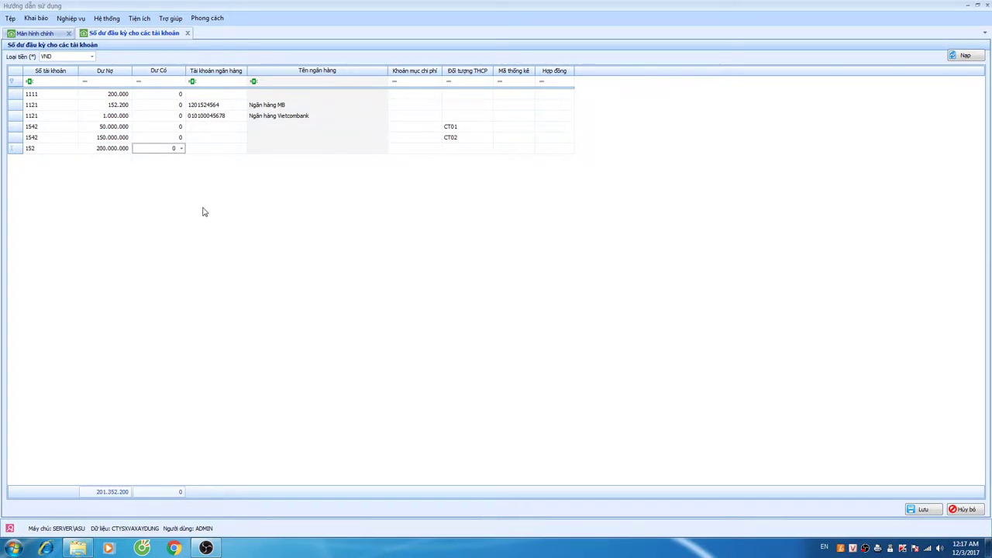
pyautogui.press('Return')
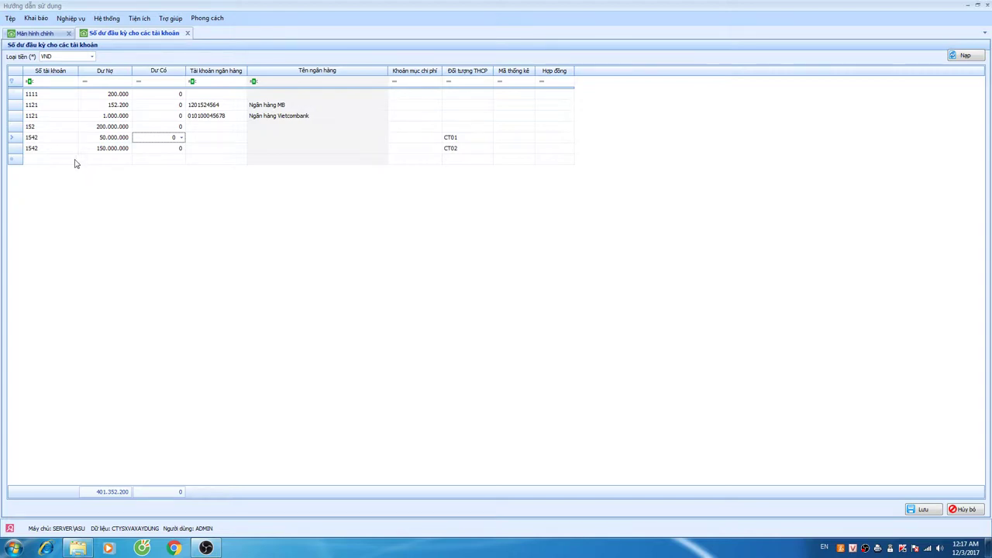
# Step: Look through the account list of the new row, from the fixed asset accounts to the tax and payable accounts
pyautogui.click(73, 162)
pyautogui.click(73, 159)
pyautogui.scroll(-3, 101, 201)
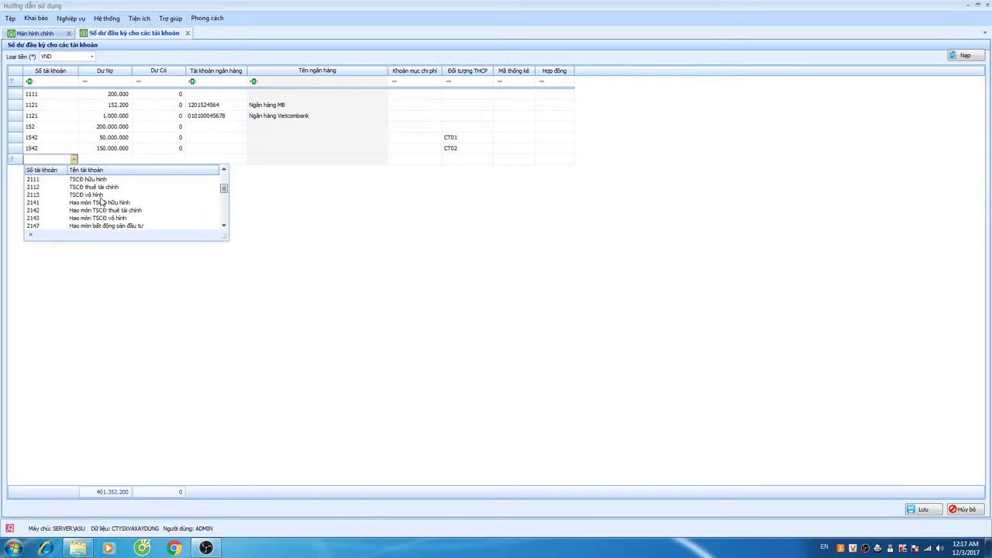
pyautogui.scroll(-5, 108, 186)
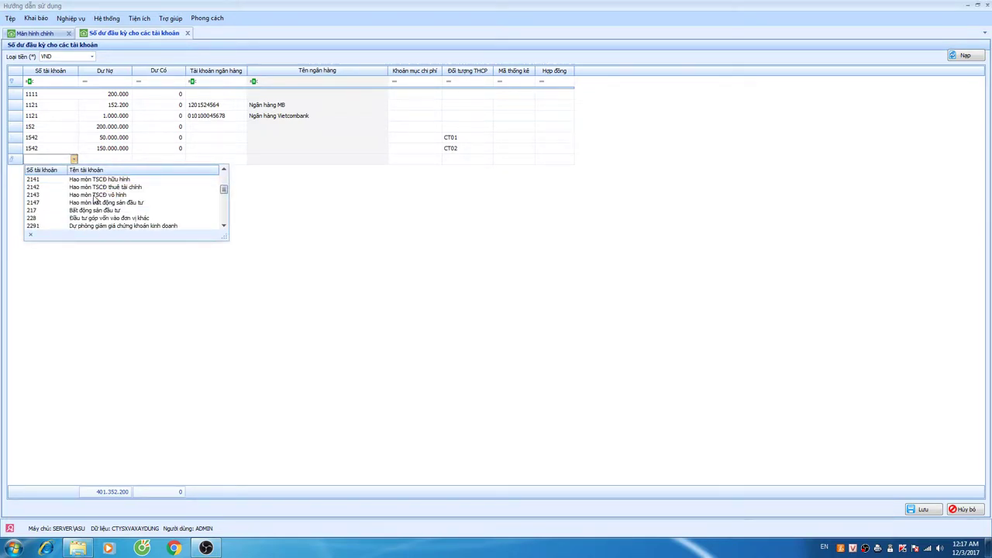
pyautogui.scroll(-8, 86, 208)
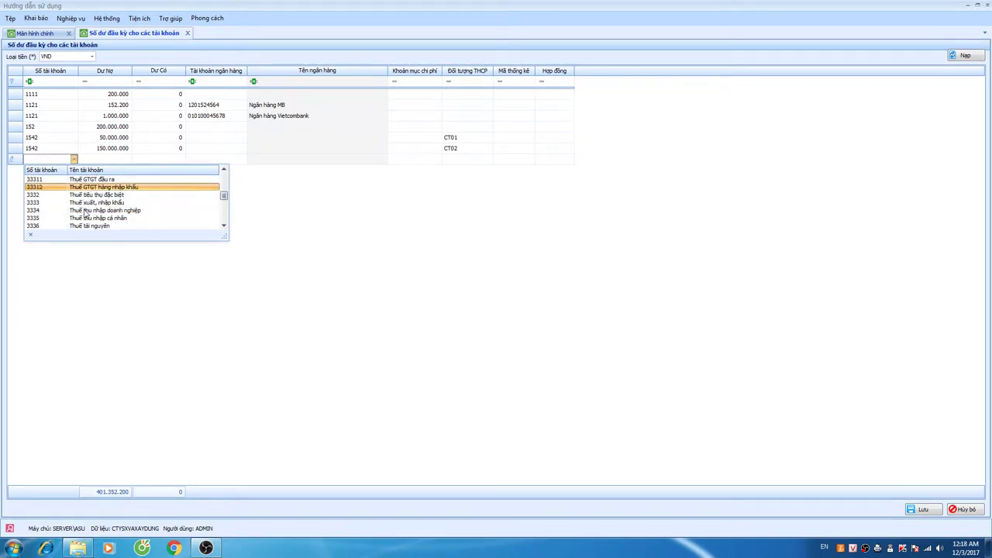
pyautogui.scroll(-1, 80, 204)
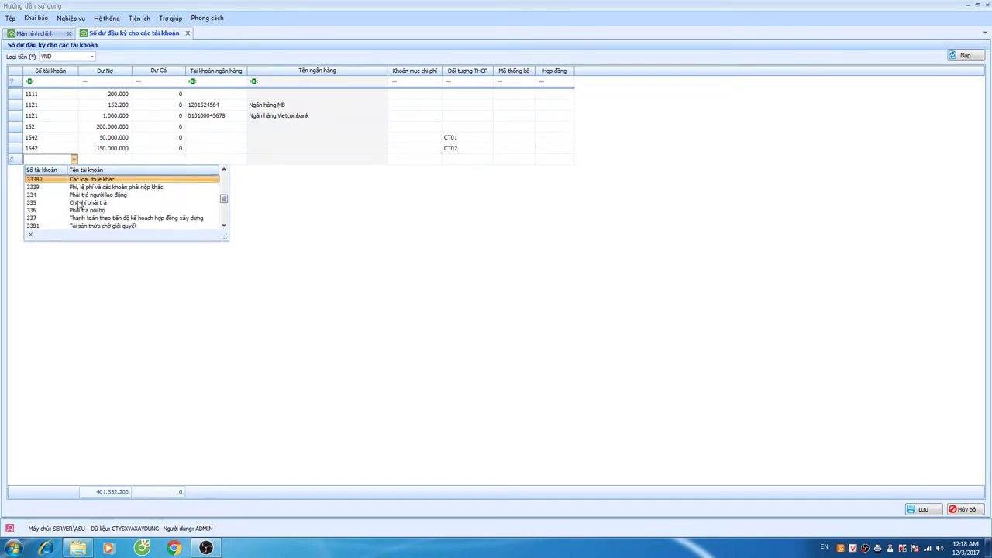
pyautogui.click(270, 202)
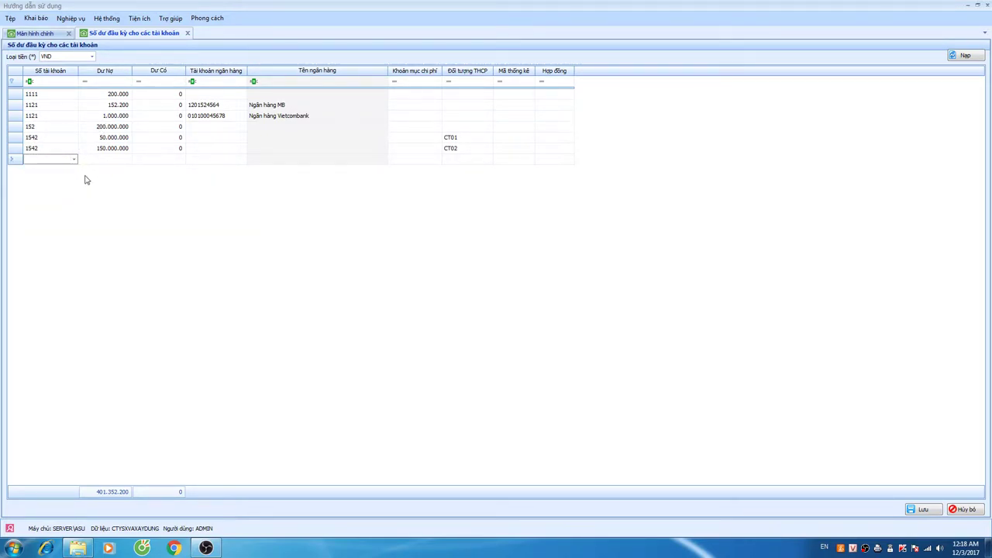
# Step: Add an opening balance row for account 2111 (TSCĐ hữu hình)
pyautogui.write('2111')
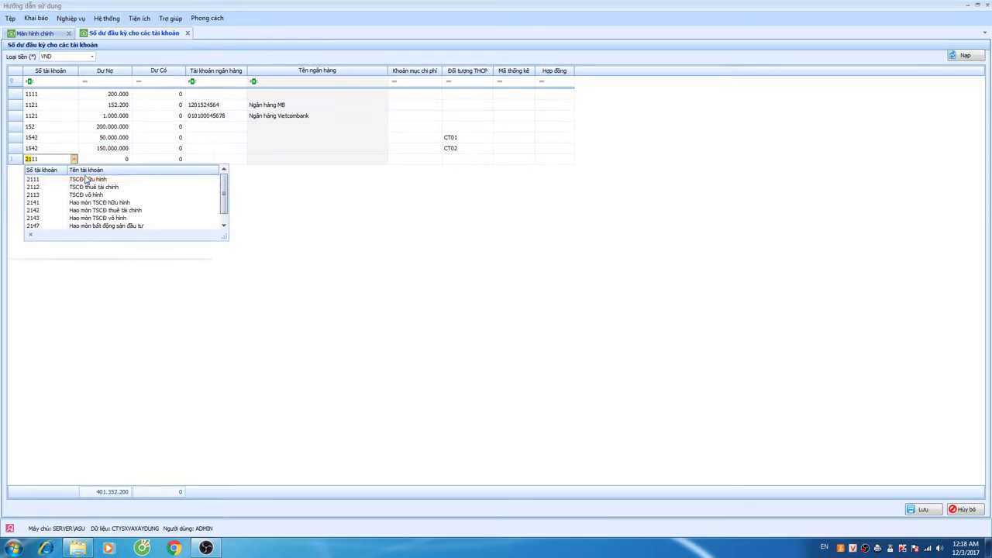
pyautogui.press('Tab')
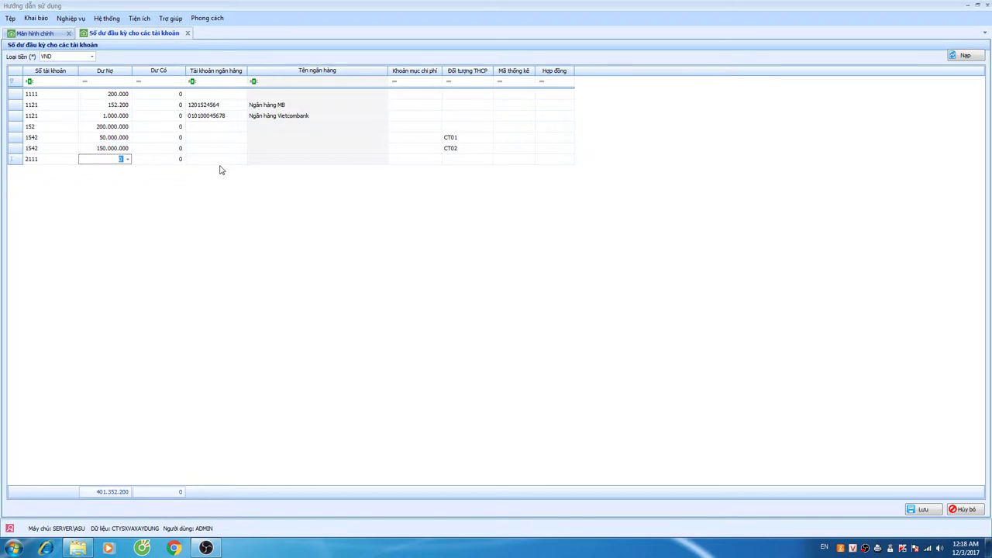
pyautogui.click(74, 160)
pyautogui.click(73, 159)
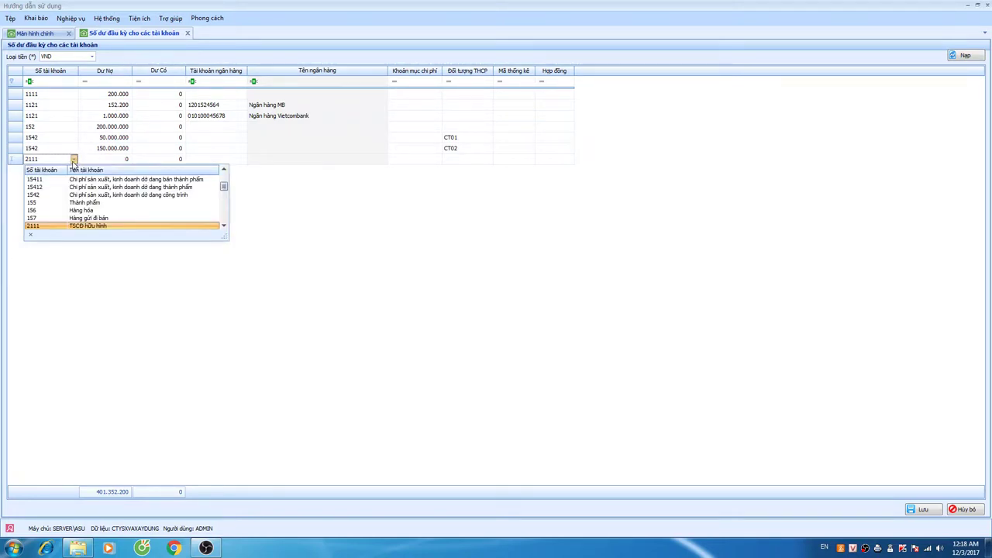
pyautogui.scroll(-1, 70, 198)
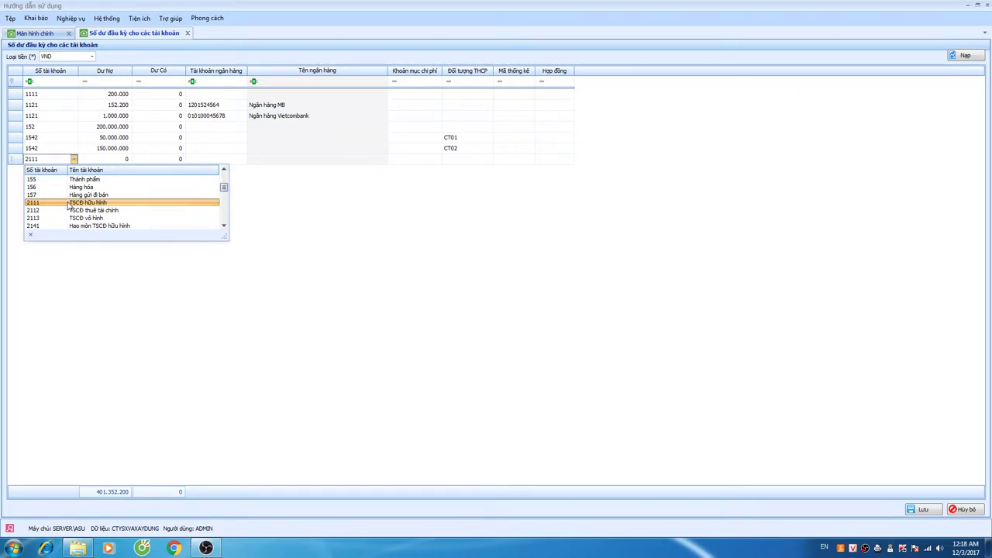
pyautogui.click(68, 203)
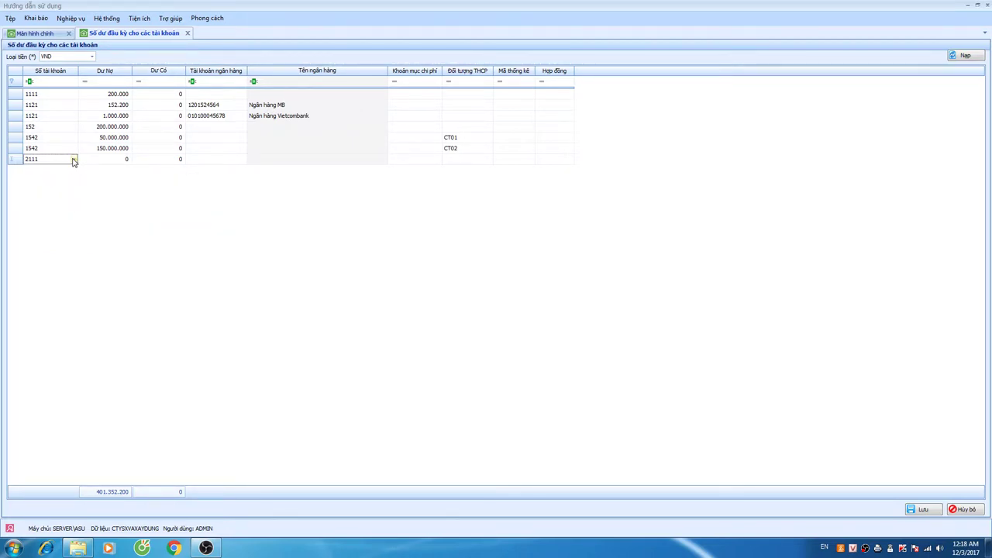
pyautogui.press('Tab')
pyautogui.doubleClick(104, 158)
# Step: Look through the accounts available for another new row, down to the tax accounts
pyautogui.click(73, 171)
pyautogui.click(74, 170)
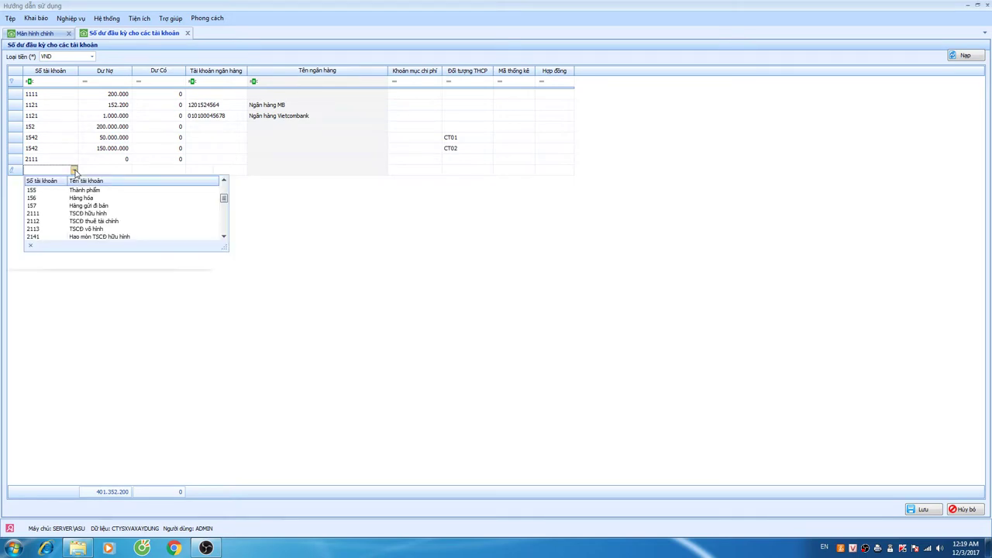
pyautogui.scroll(-10, 78, 232)
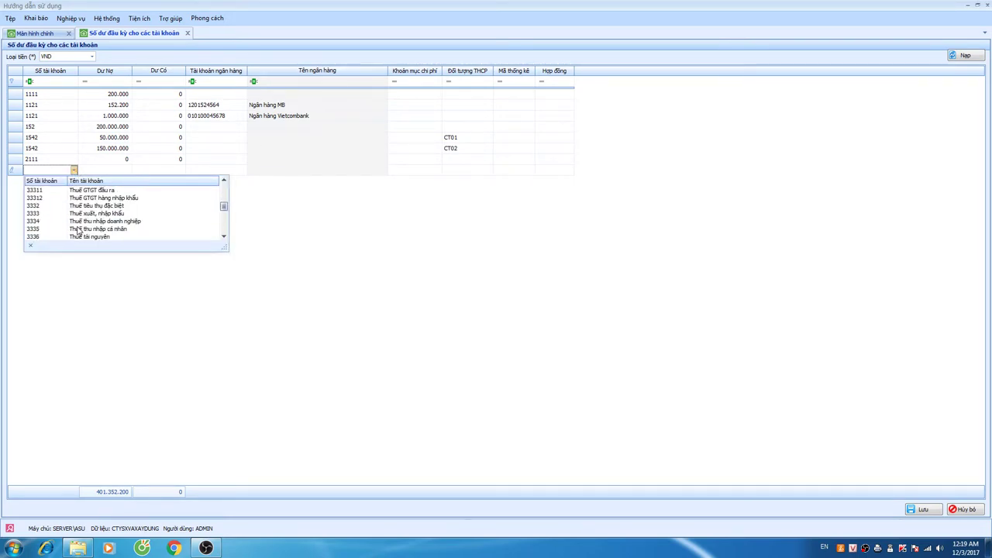
pyautogui.scroll(-3, 77, 231)
pyautogui.click(94, 302)
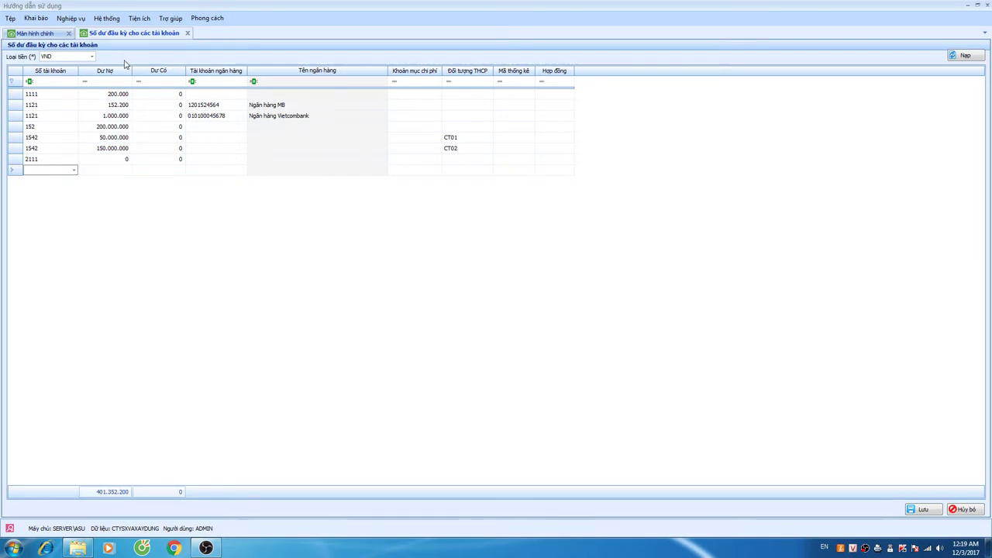
# Step: Delete the account 2111 row from the opening balances
pyautogui.click(15, 159)
pyautogui.rightClick(17, 162)
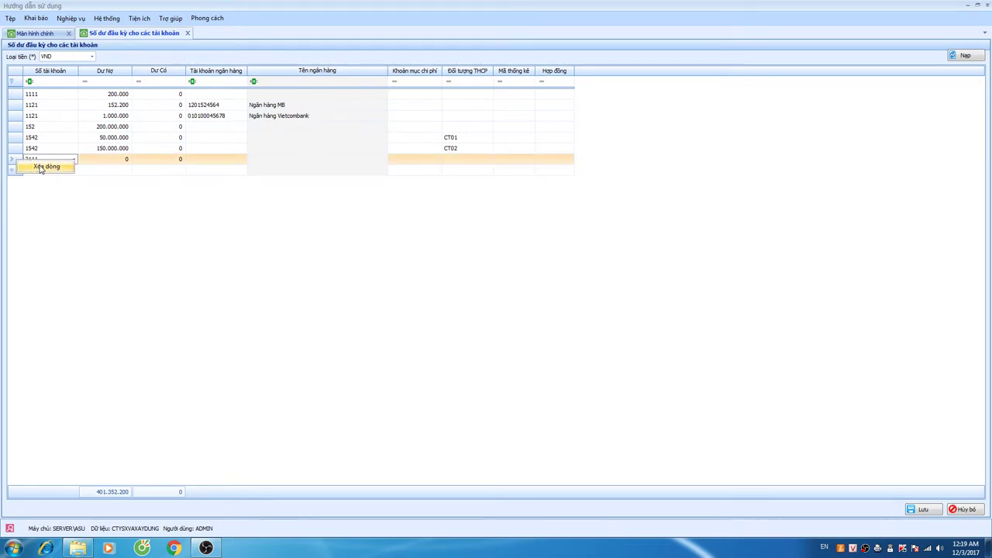
pyautogui.click(44, 167)
pyautogui.click(13, 152)
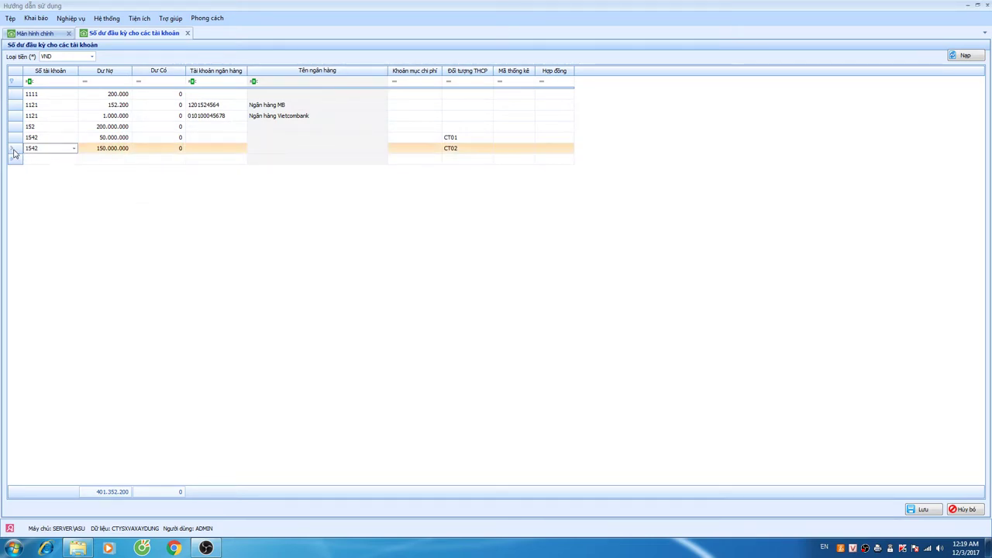
pyautogui.rightClick(13, 152)
pyautogui.click(247, 283)
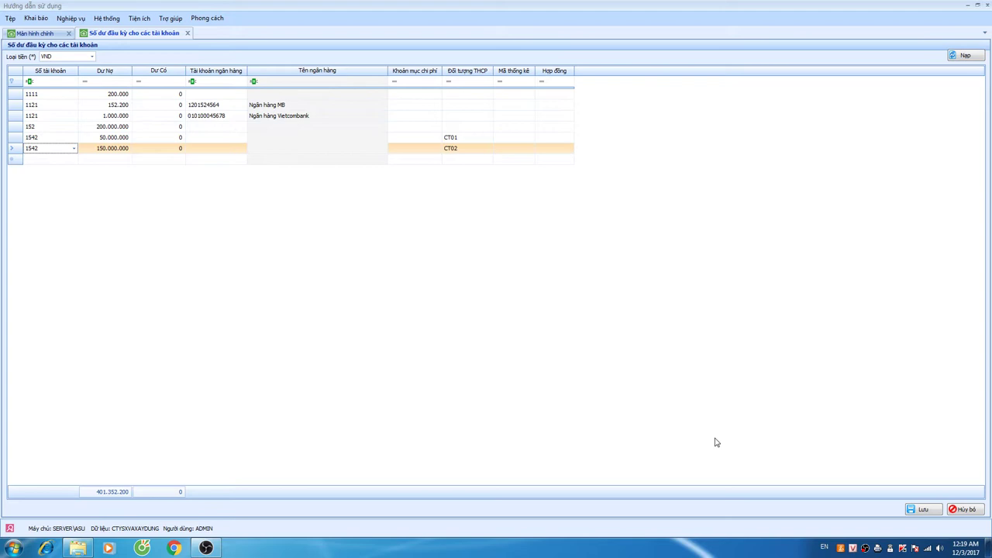
# Step: Save the account opening balances and open the opening balance declaration for receivables and payables (Công nợ)
pyautogui.click(929, 512)
pyautogui.click(533, 309)
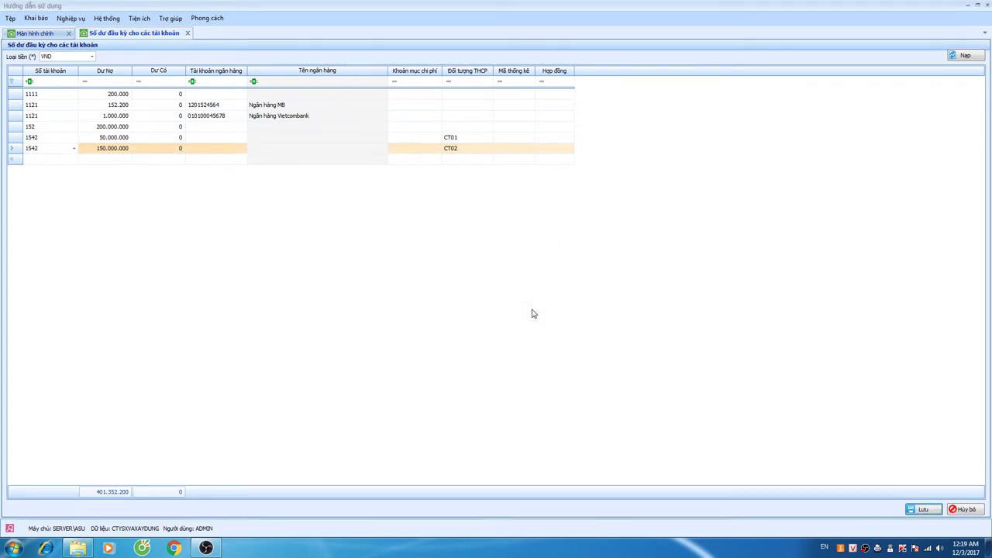
pyautogui.click(44, 21)
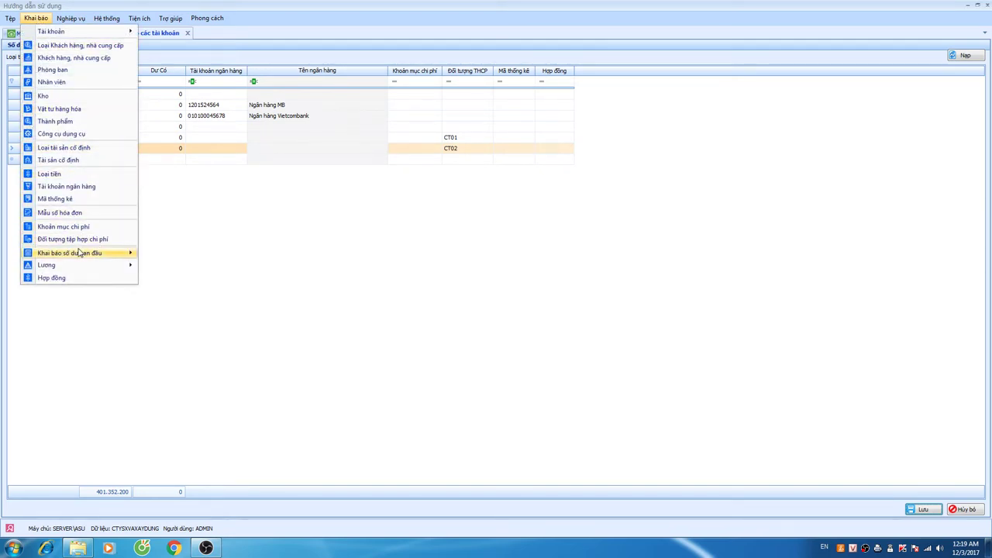
pyautogui.moveTo(79, 255)
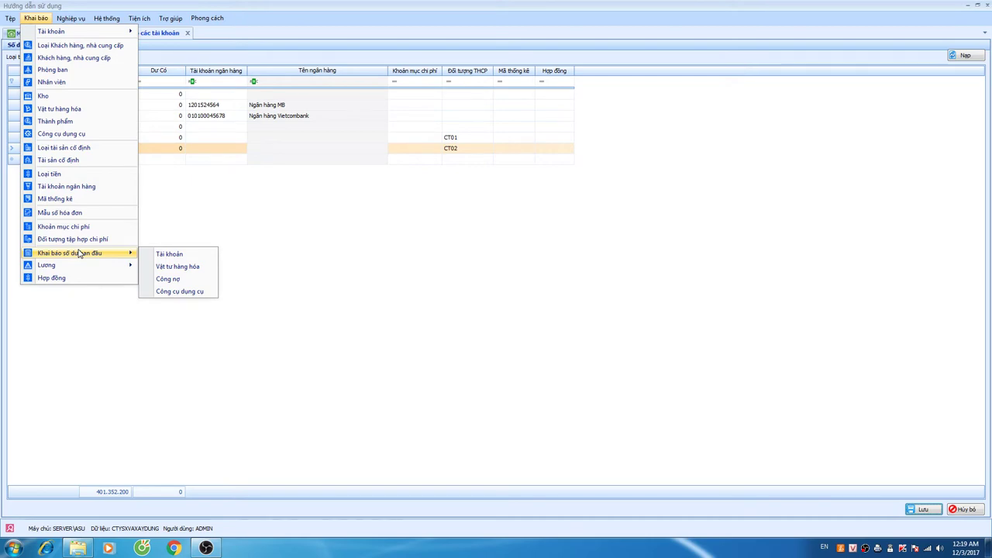
pyautogui.click(165, 281)
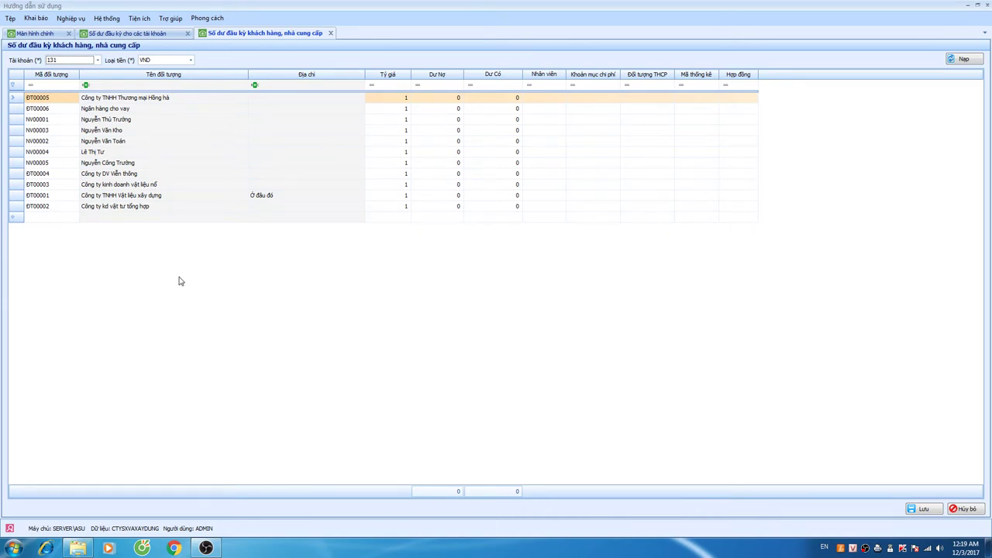
# Step: Choose account 131 (Phải thu của khách hàng) for the customer and supplier opening balances
pyautogui.click(97, 59)
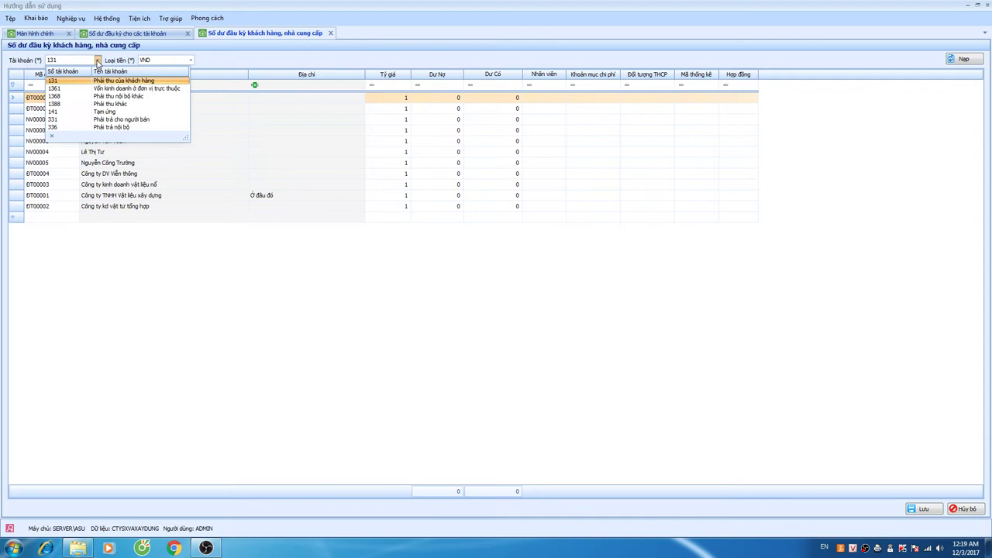
pyautogui.click(83, 82)
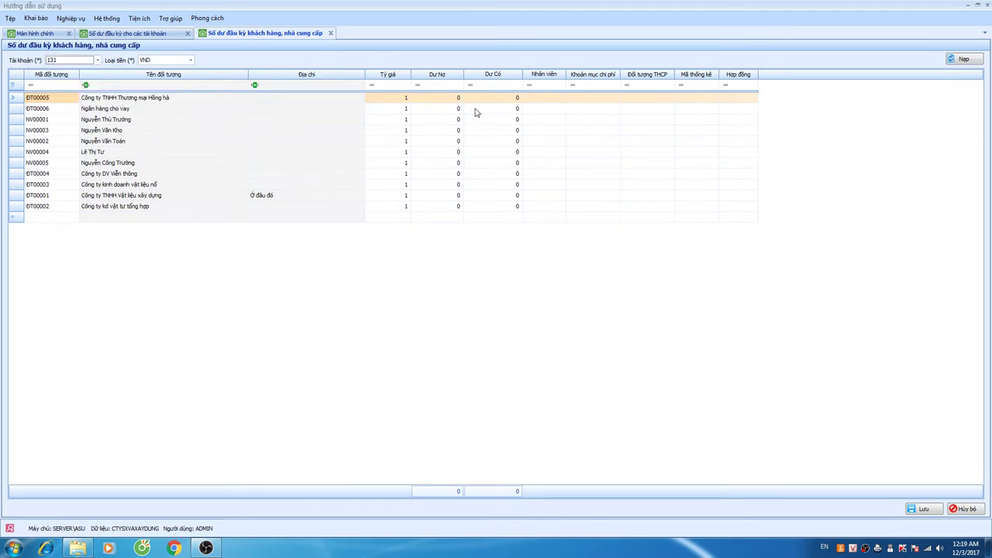
pyautogui.click(70, 199)
# Step: Set the debit balance (Dư Nợ) of Công ty TNHH Thương mại Hồng hà (ĐT00005) to 20.000.000
pyautogui.click(435, 99)
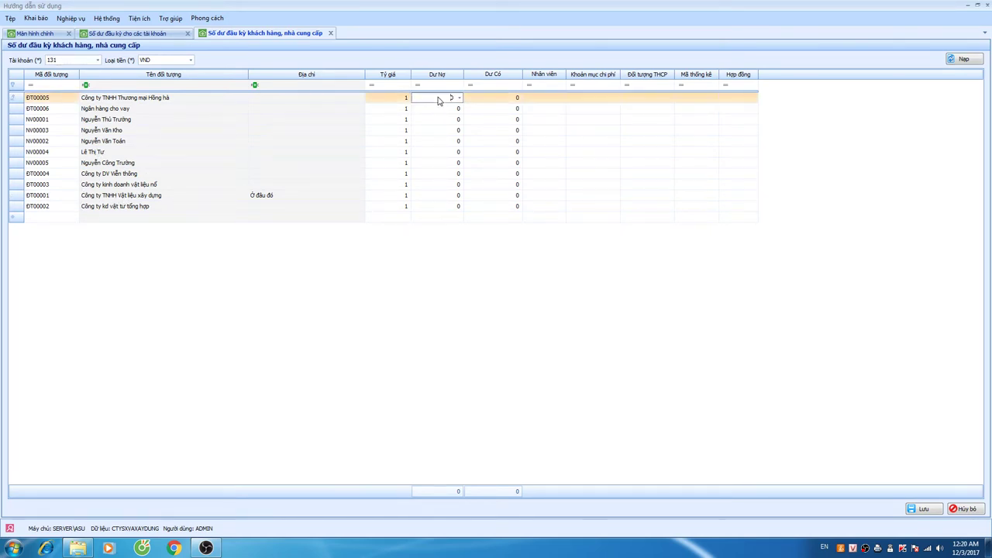
pyautogui.click(439, 100)
pyautogui.write('2.000.000')
pyautogui.click(500, 324)
pyautogui.click(144, 34)
pyautogui.click(245, 36)
# Step: Set the debit balance of Ngân hàng cho vay (ĐT00006) to 15.000.000 and save the customer and supplier balances
pyautogui.click(431, 108)
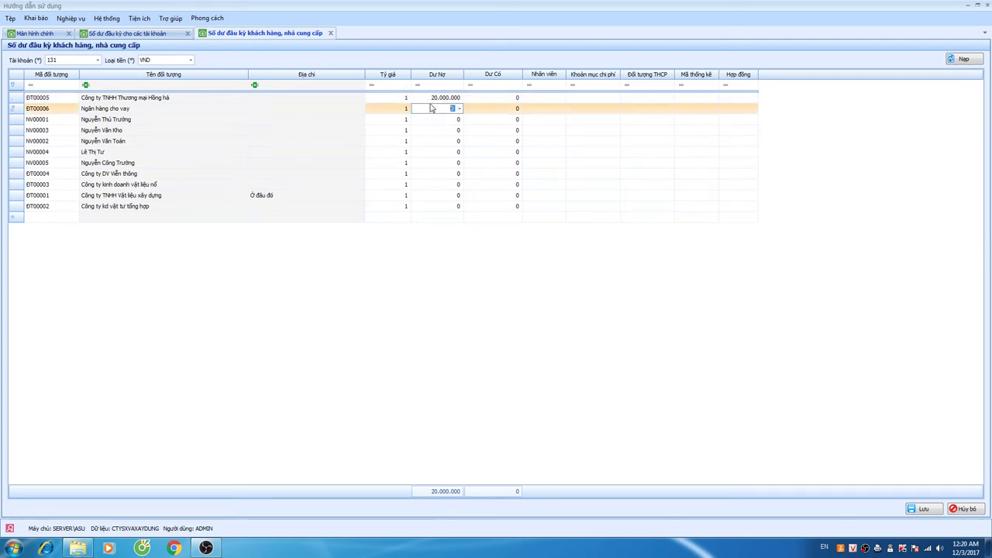
pyautogui.write('150')
pyautogui.click(920, 509)
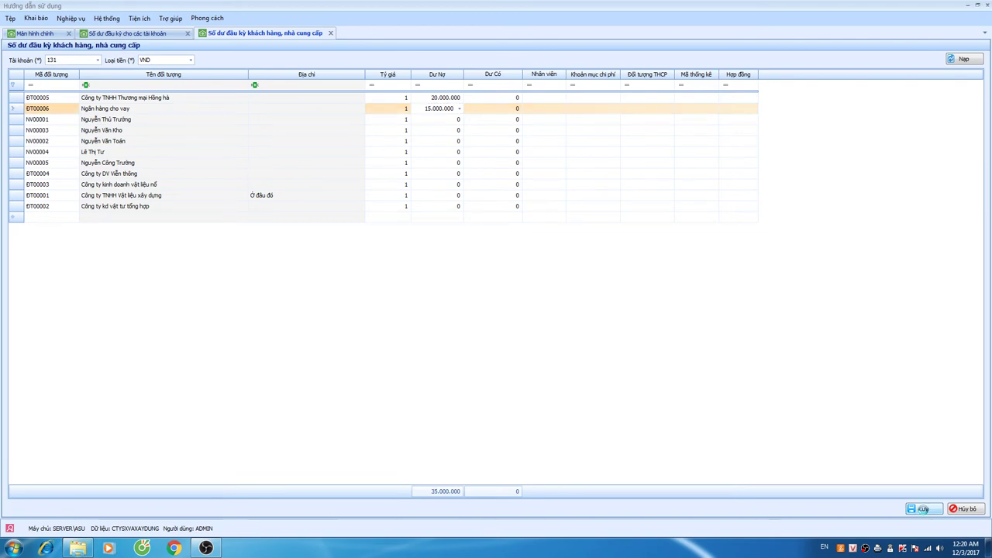
pyautogui.click(528, 307)
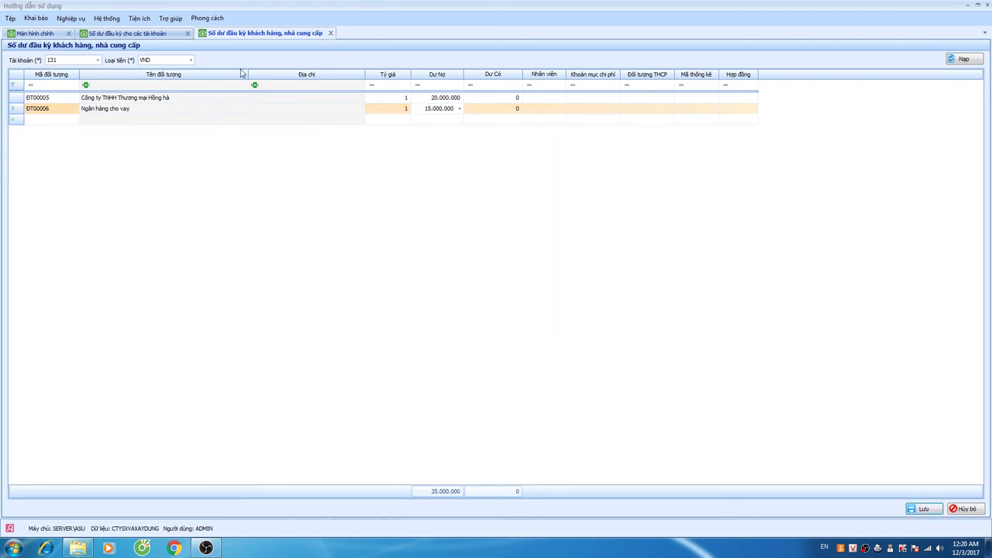
# Step: Return to the account opening balances, reload them and check the debit balance of account 131
pyautogui.click(145, 34)
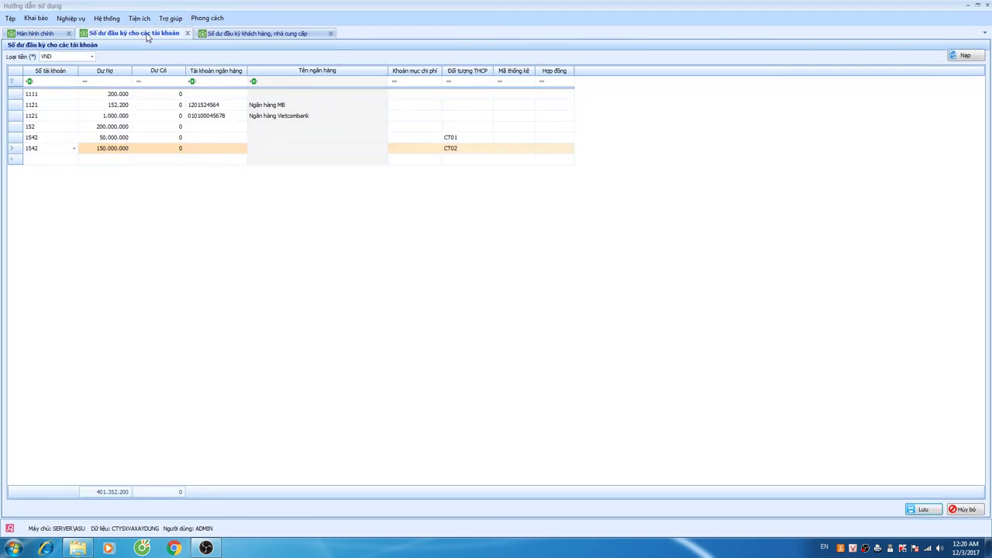
pyautogui.click(965, 56)
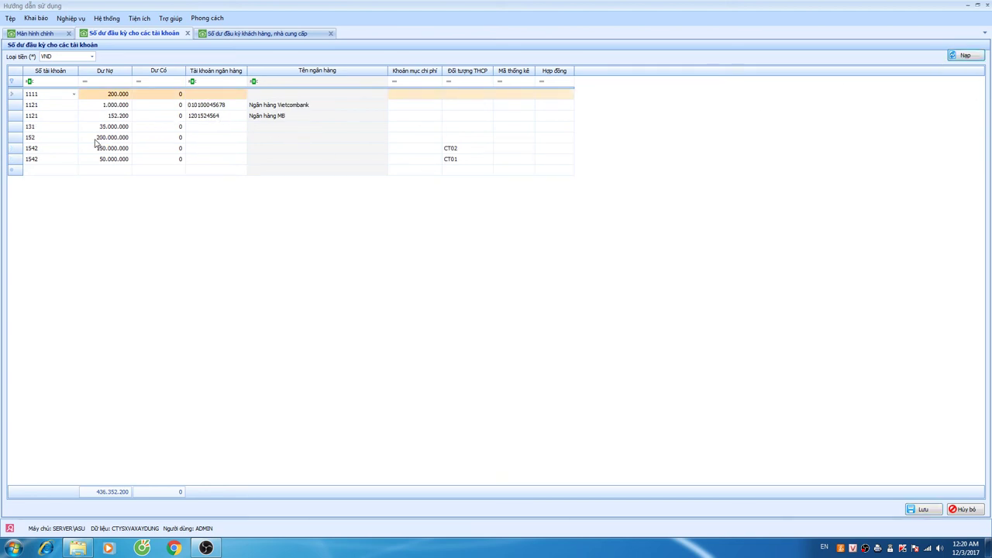
pyautogui.click(40, 129)
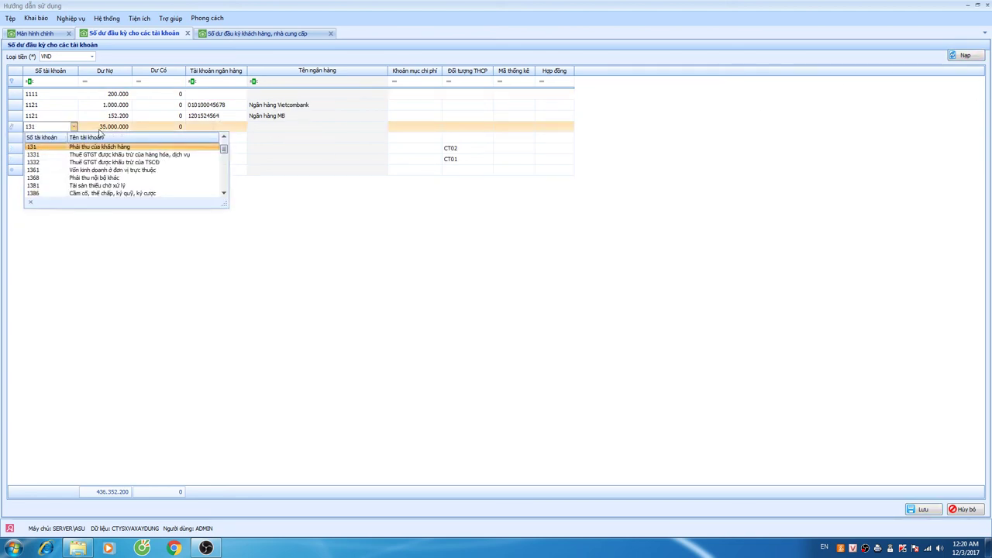
pyautogui.click(102, 127)
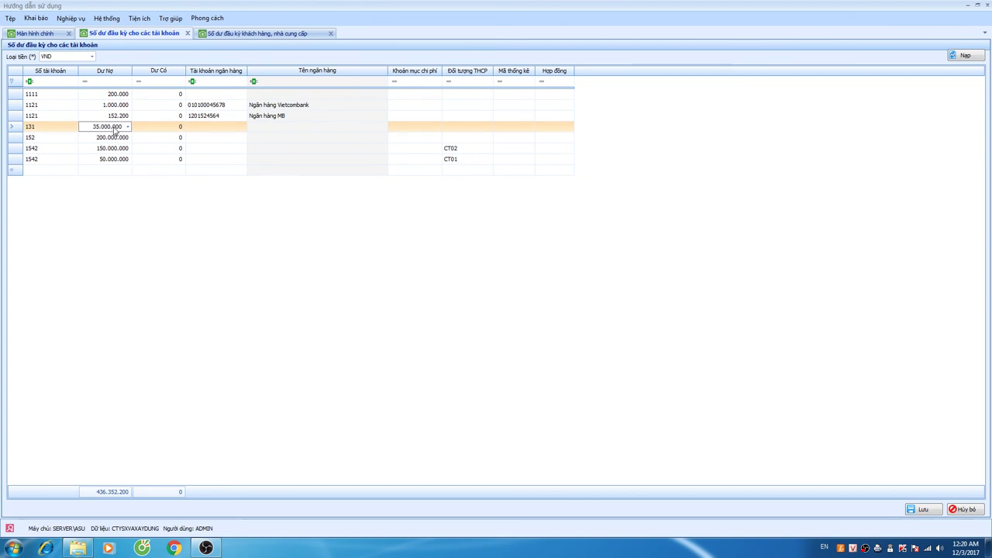